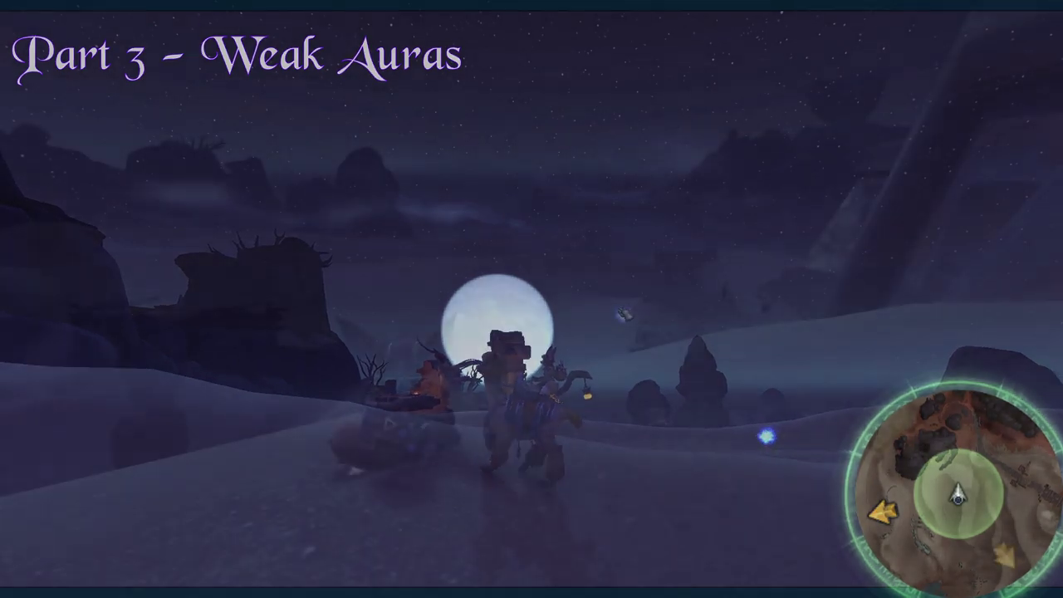
- Open WeakAuras with the /wa chat command and start an import from an encoded string
type("/wa")
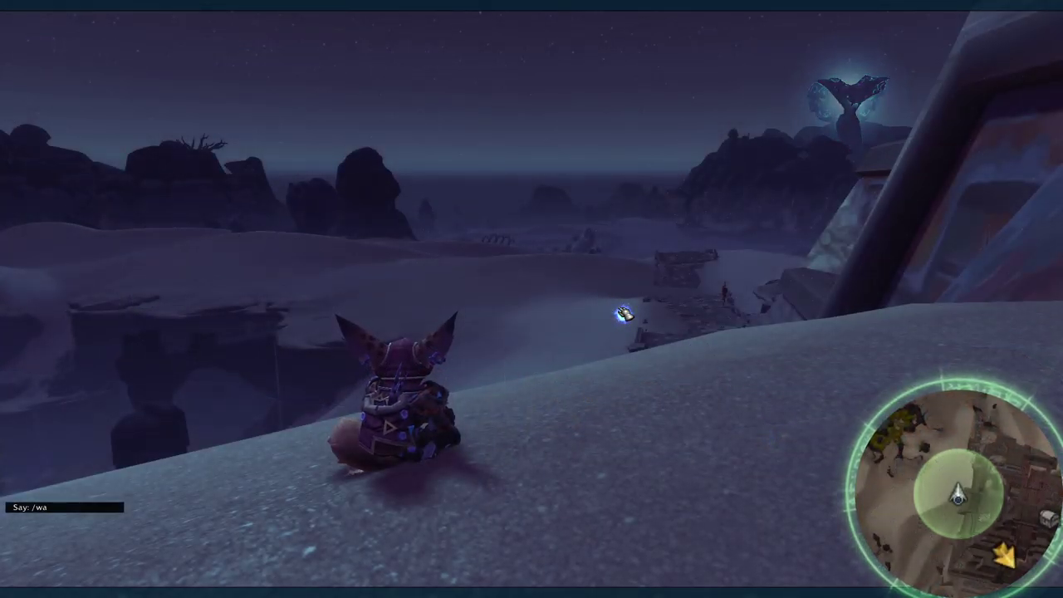
key("Return")
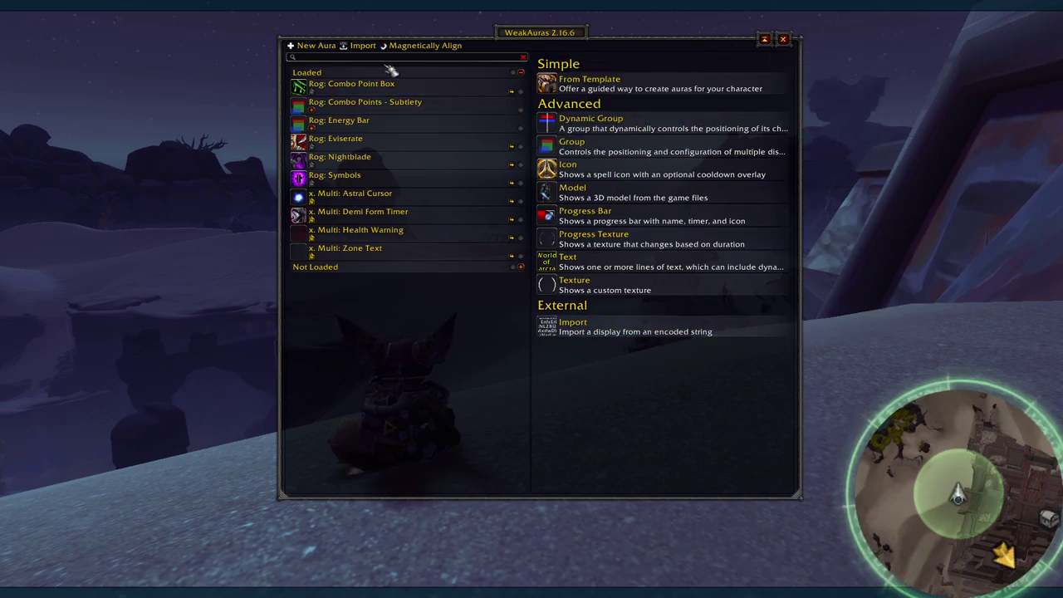
left_click(613, 331)
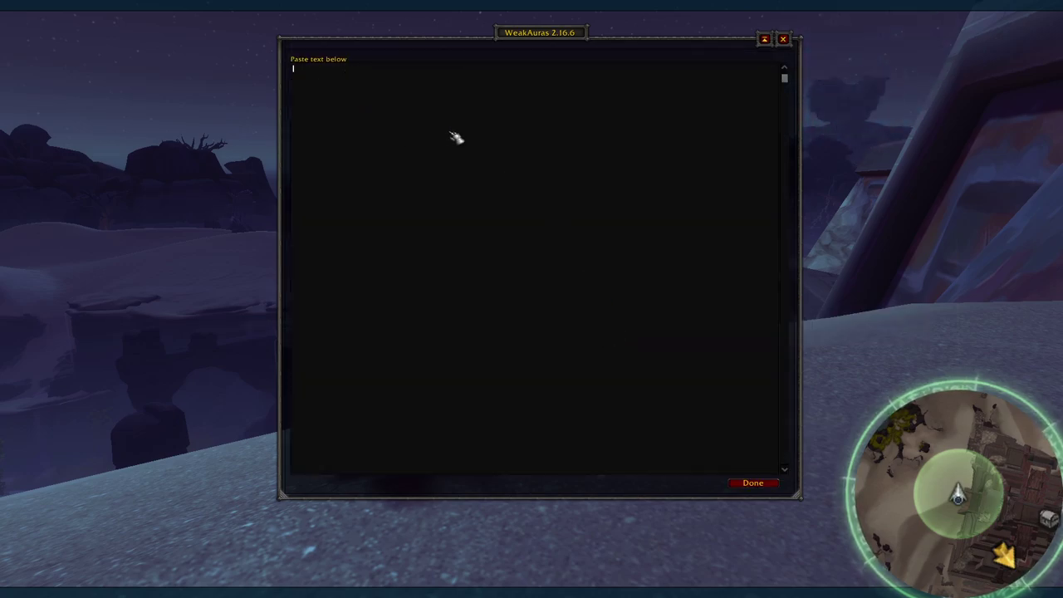
- Switch to the browser, open the "Pri: Vampiric" Weak Auras paste on Pastebin and copy its entire raw paste data
key("alt+Tab")
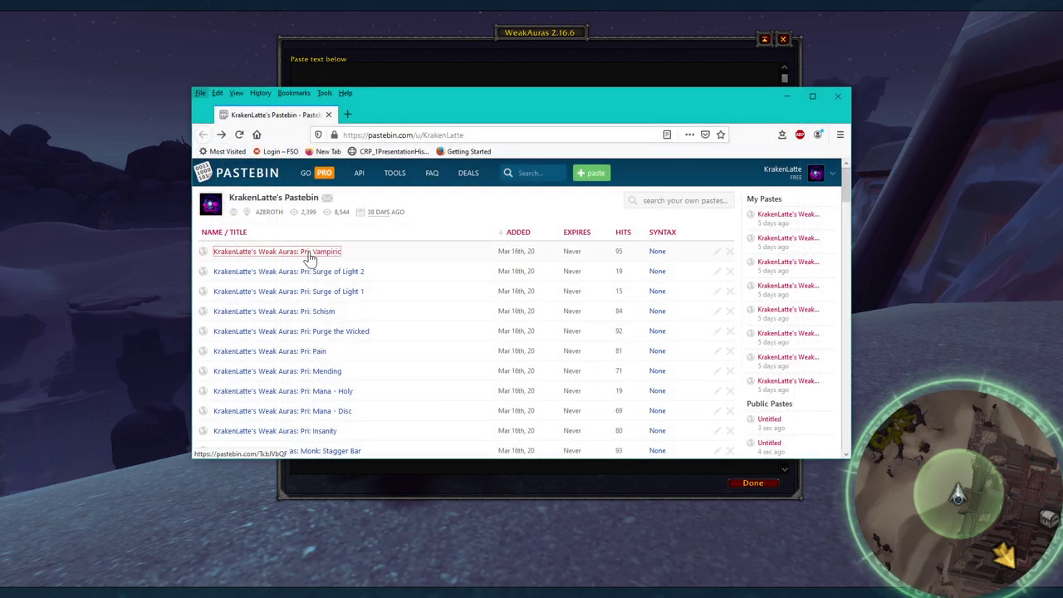
left_click(309, 251)
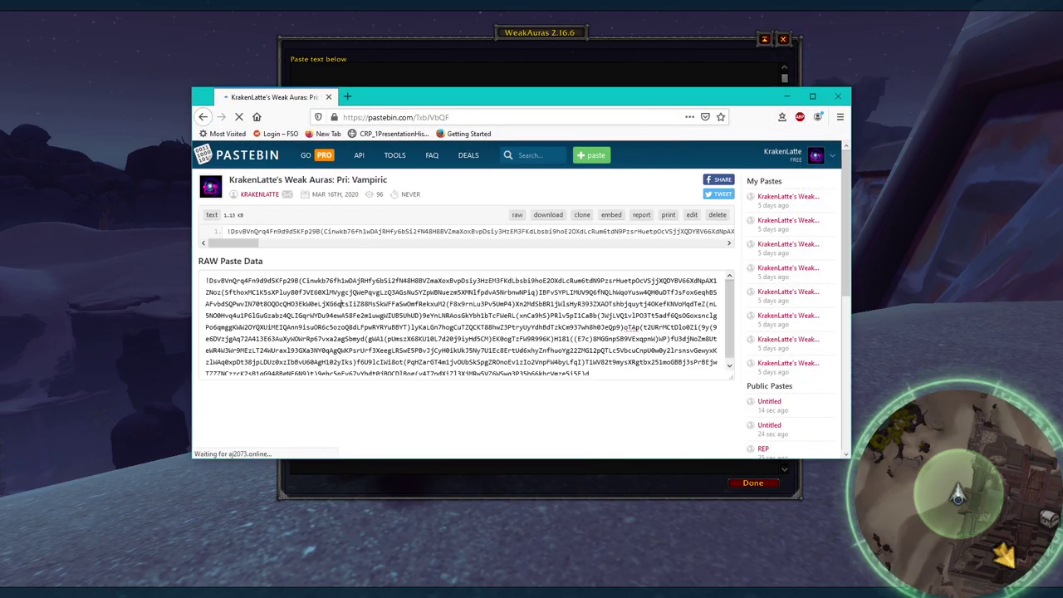
right_click(342, 300)
left_click(370, 363)
right_click(372, 313)
left_click(391, 347)
- Switch back to the game, paste the copied aura string into the WeakAuras import and dismiss the import prompt
key("alt+Tab")
key("ctrl+v")
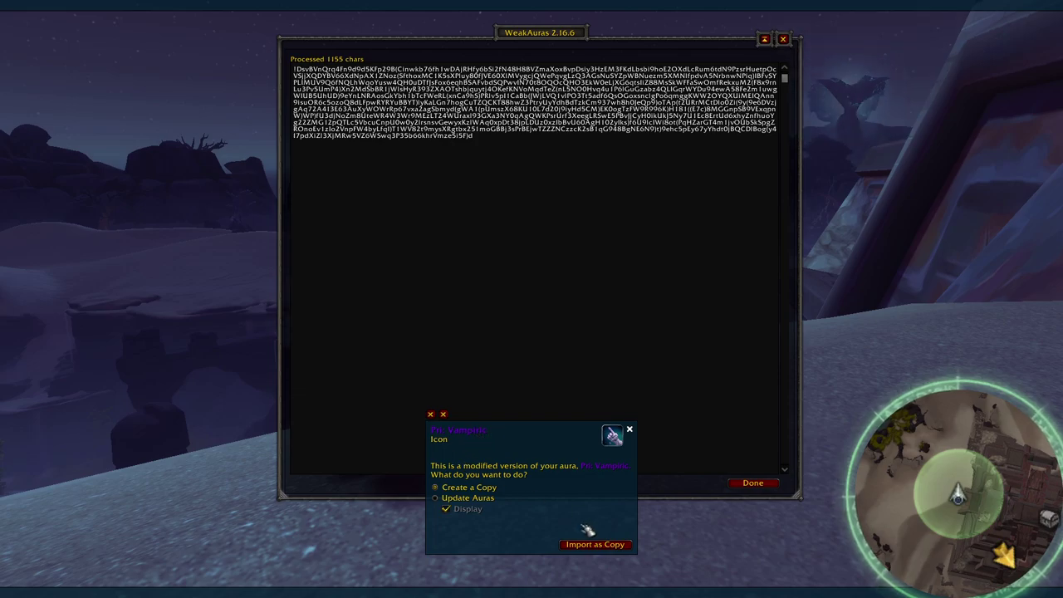
left_click(630, 430)
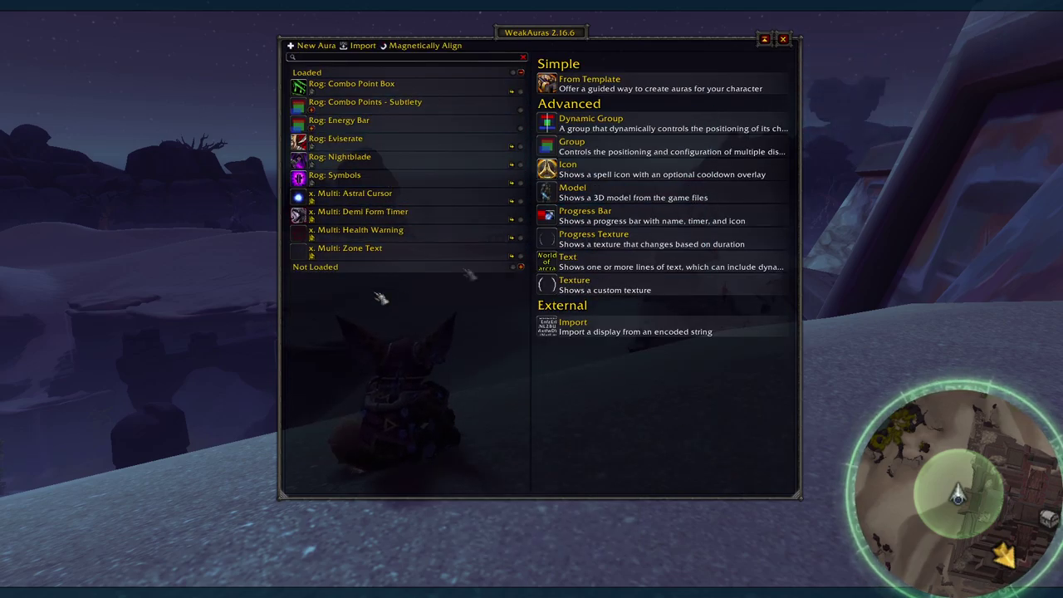
- Export the Rog: Nightblade aura to a string and close the export view
right_click(359, 165)
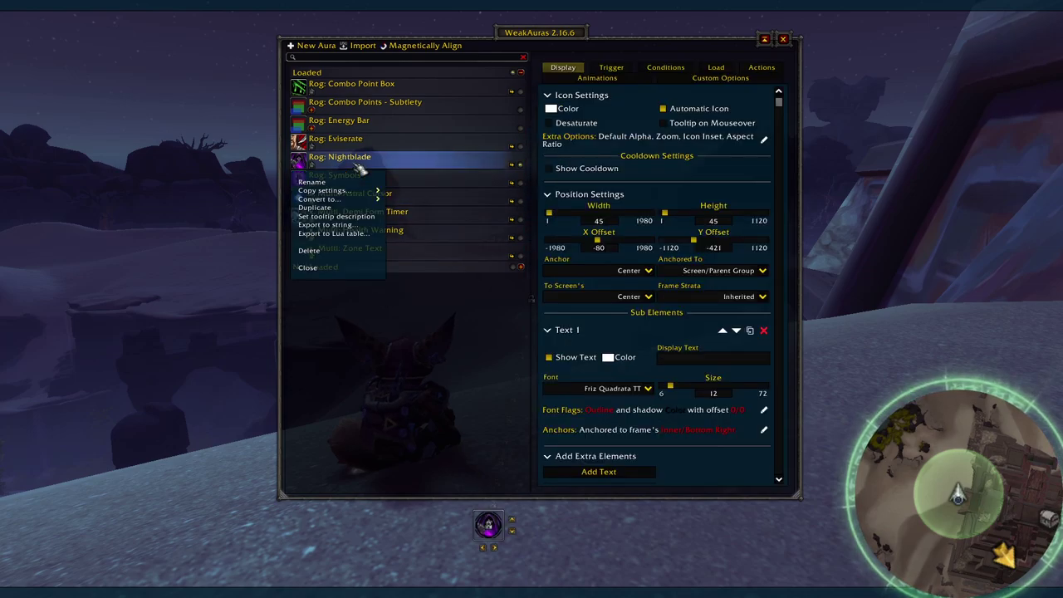
left_click(331, 226)
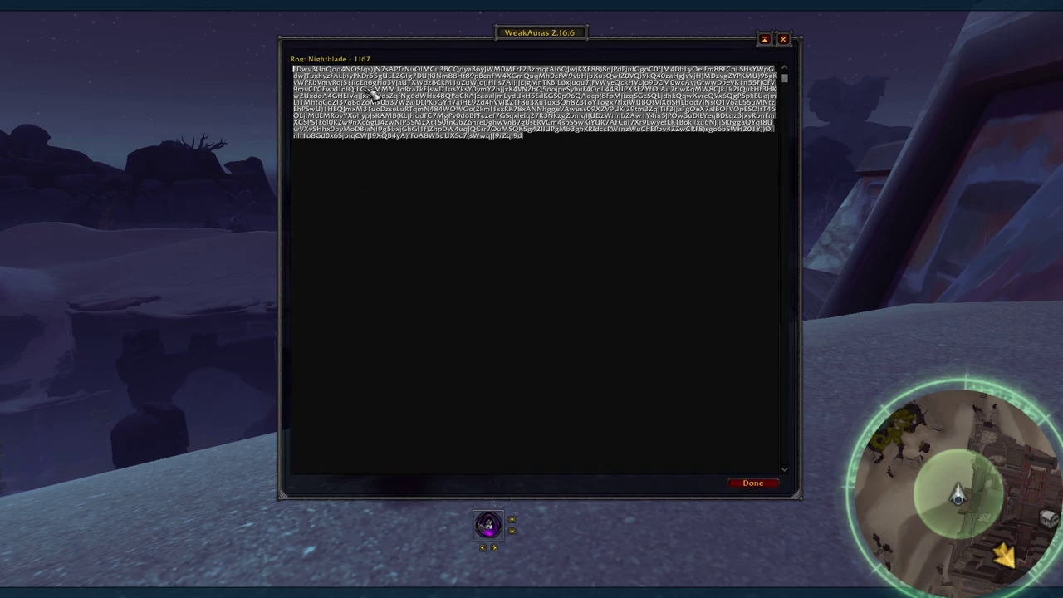
key("Escape")
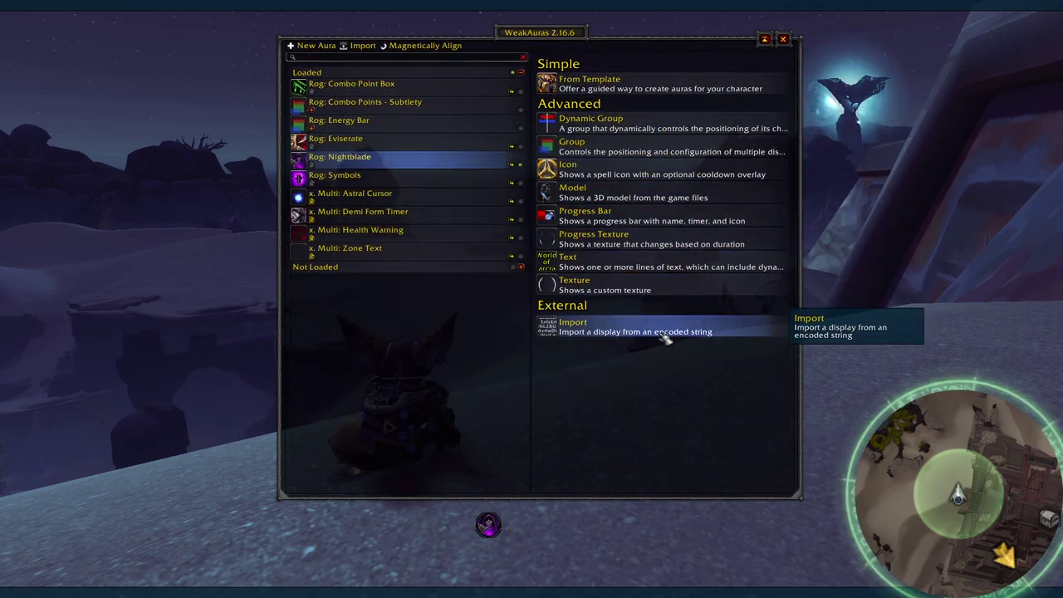
- Create a new aura of the Icon type
left_click(309, 47)
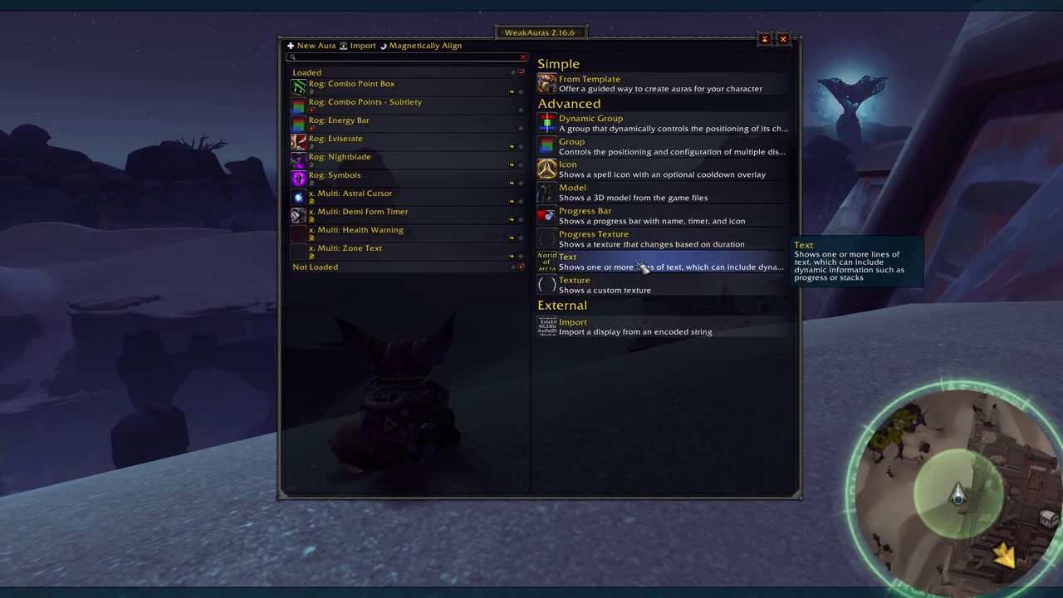
left_click(589, 175)
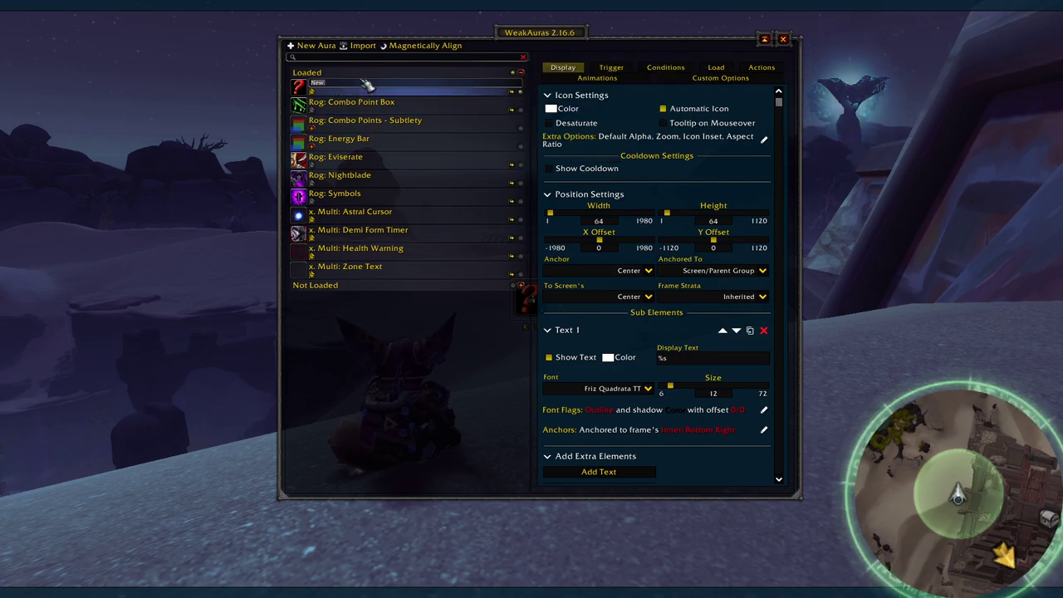
- Select the Rog: Nightblade aura and show its trigger settings
left_click(371, 172)
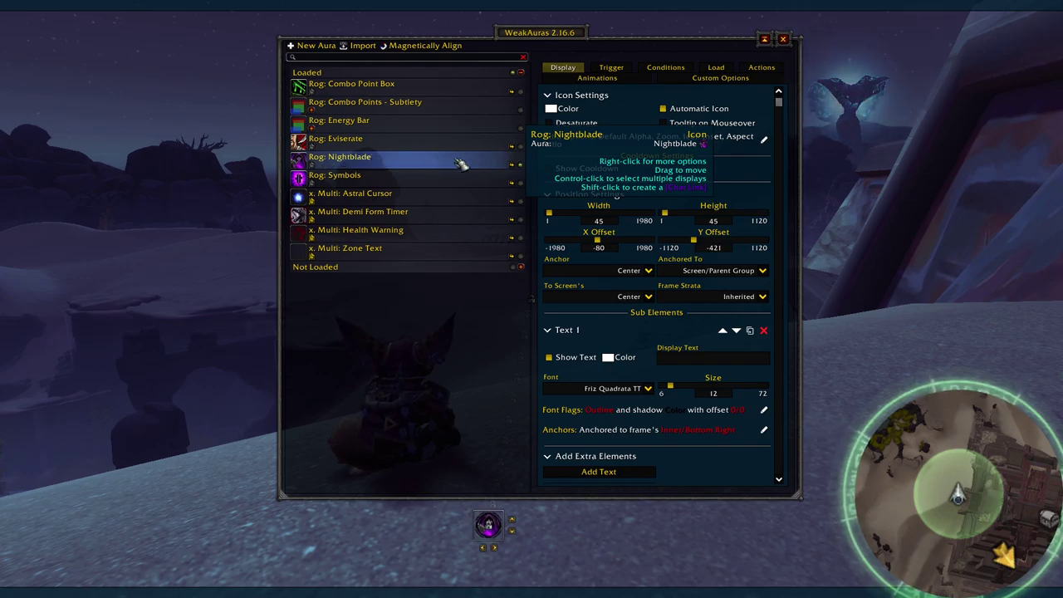
mouse_move(496, 567)
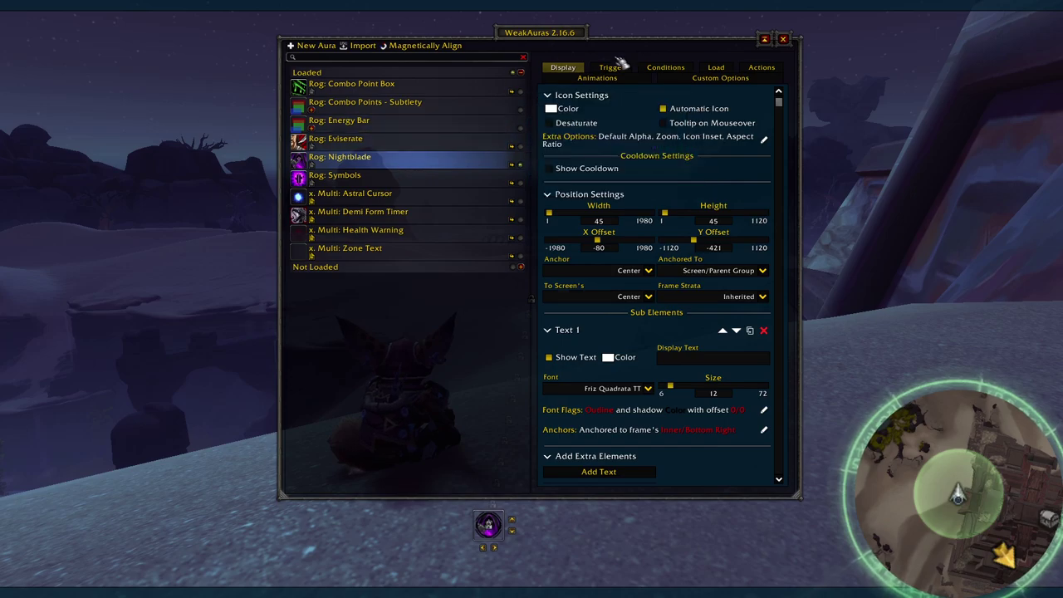
left_click(613, 68)
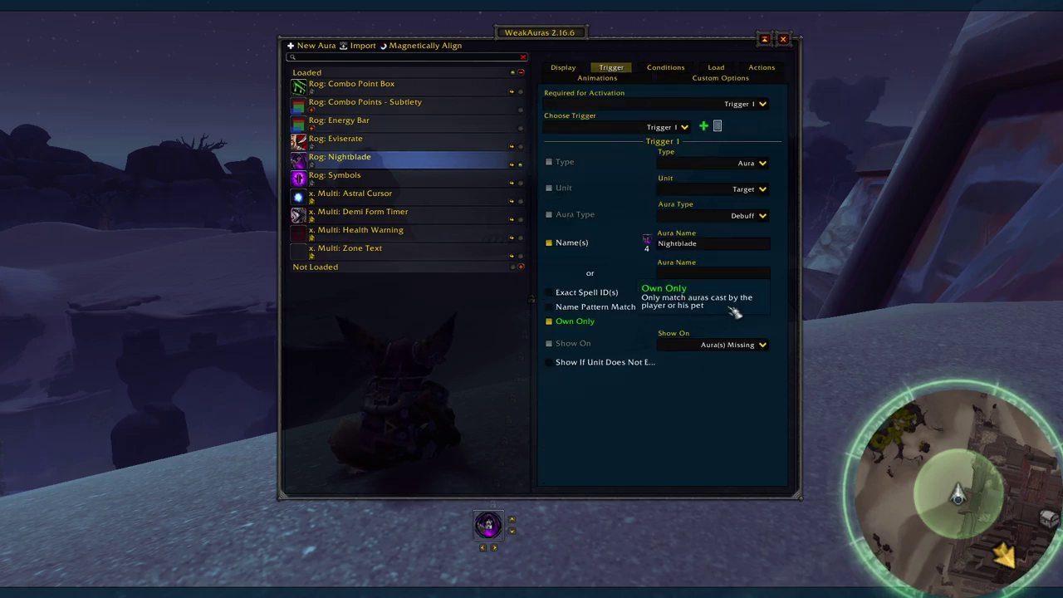
left_click(687, 135)
left_click(691, 140)
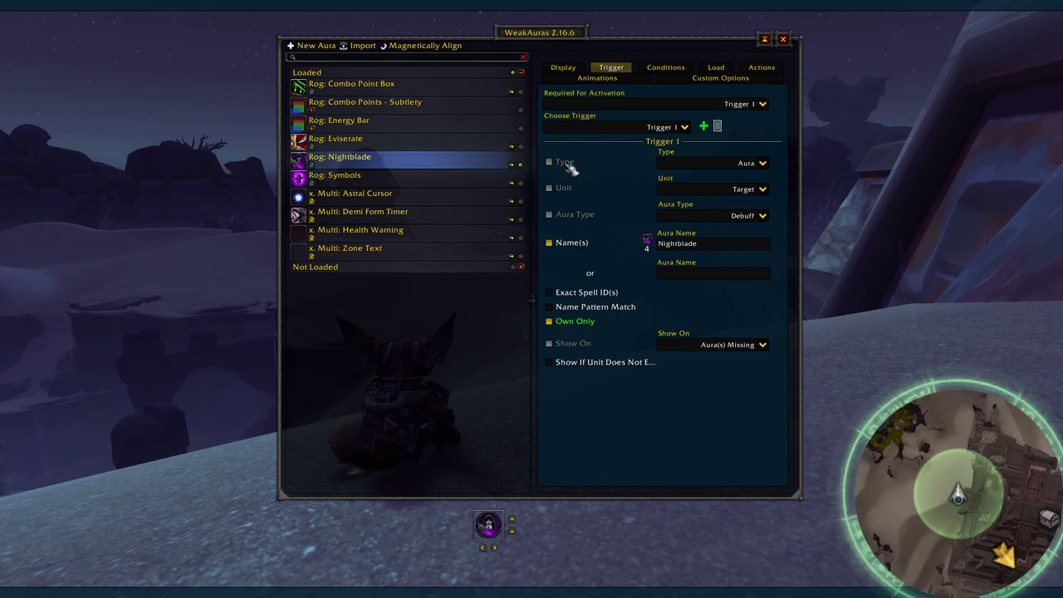
- Look through Trigger 1's type, unit, aura name and Show On options, keeping Aura, Target, Nightblade and Aura(s) Missing
left_click(769, 165)
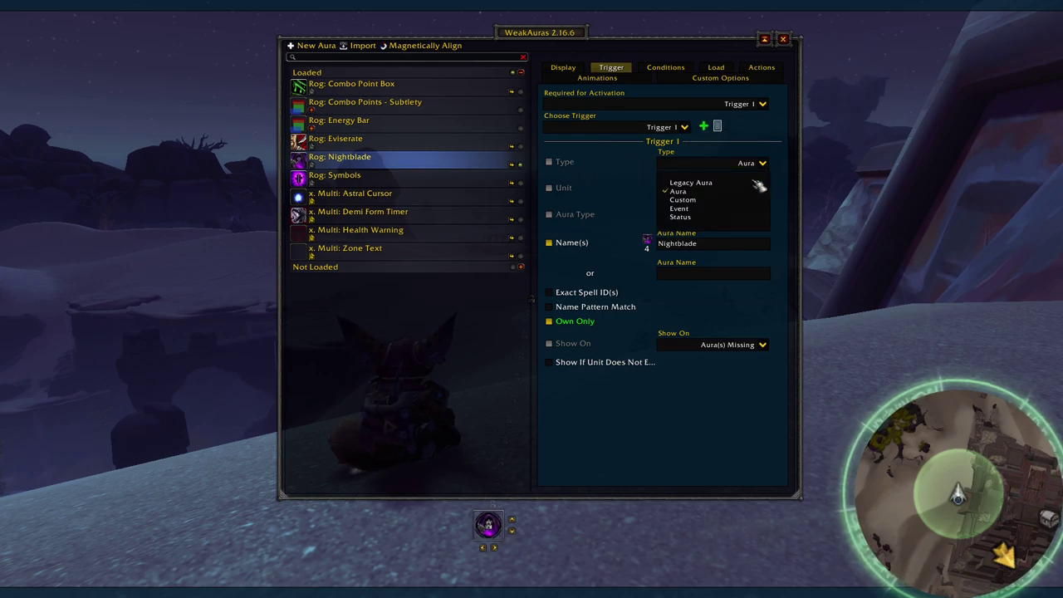
left_click(750, 192)
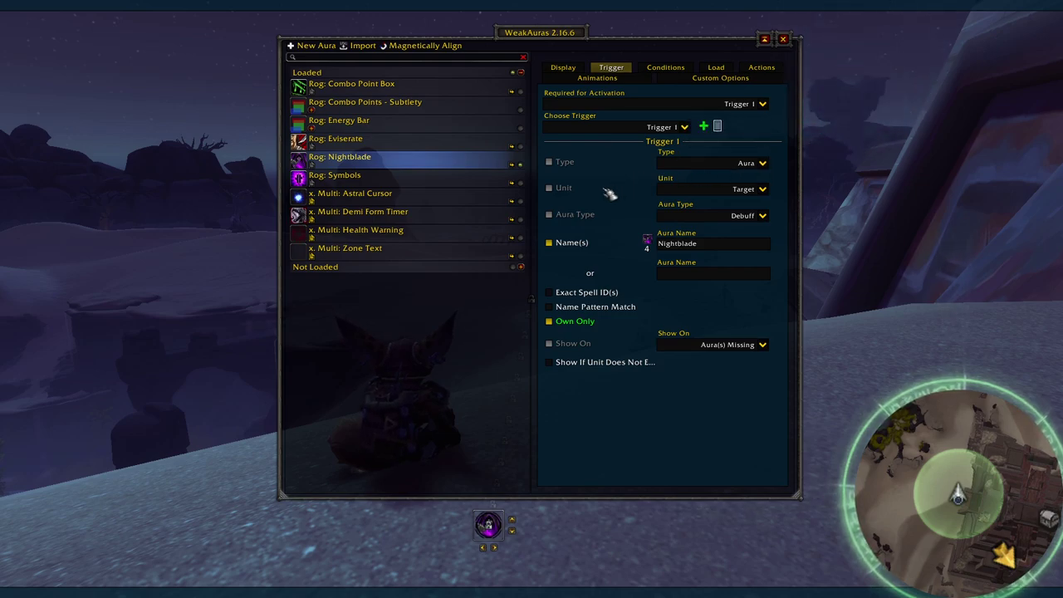
left_click(766, 190)
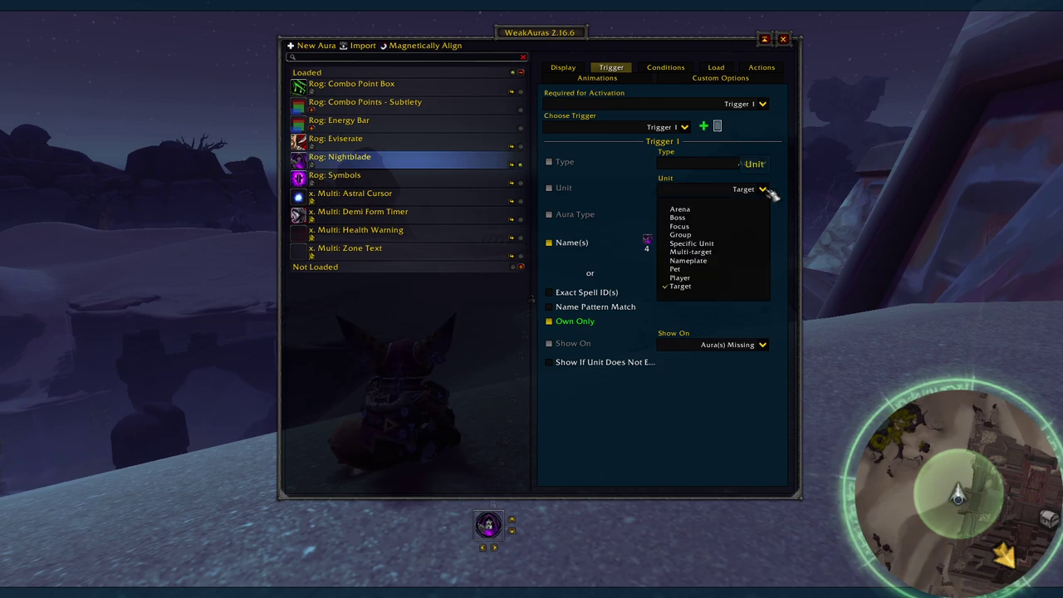
left_click(700, 291)
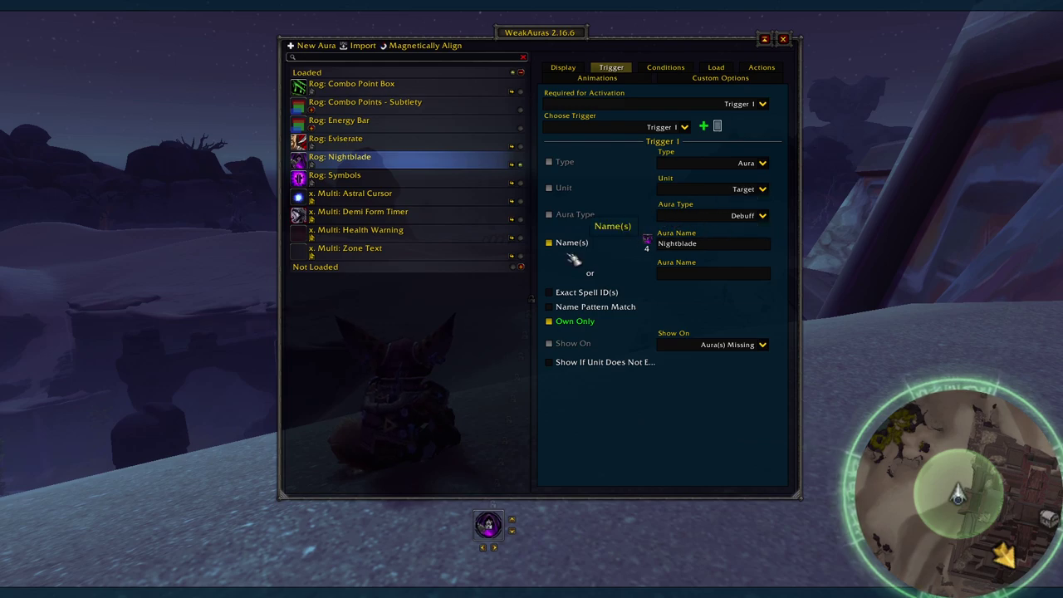
left_click(724, 246)
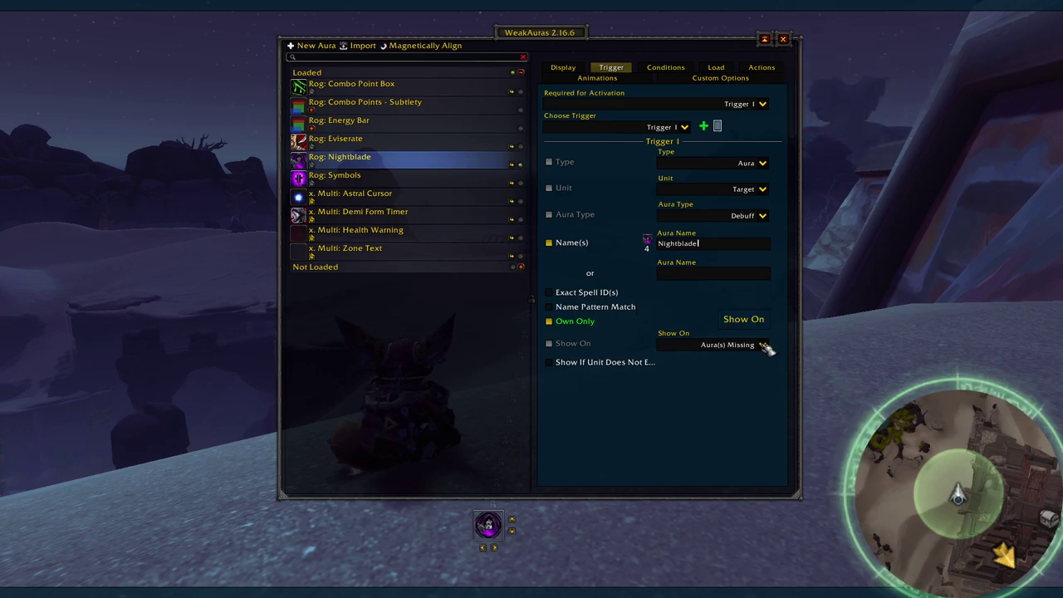
left_click(762, 345)
left_click(698, 394)
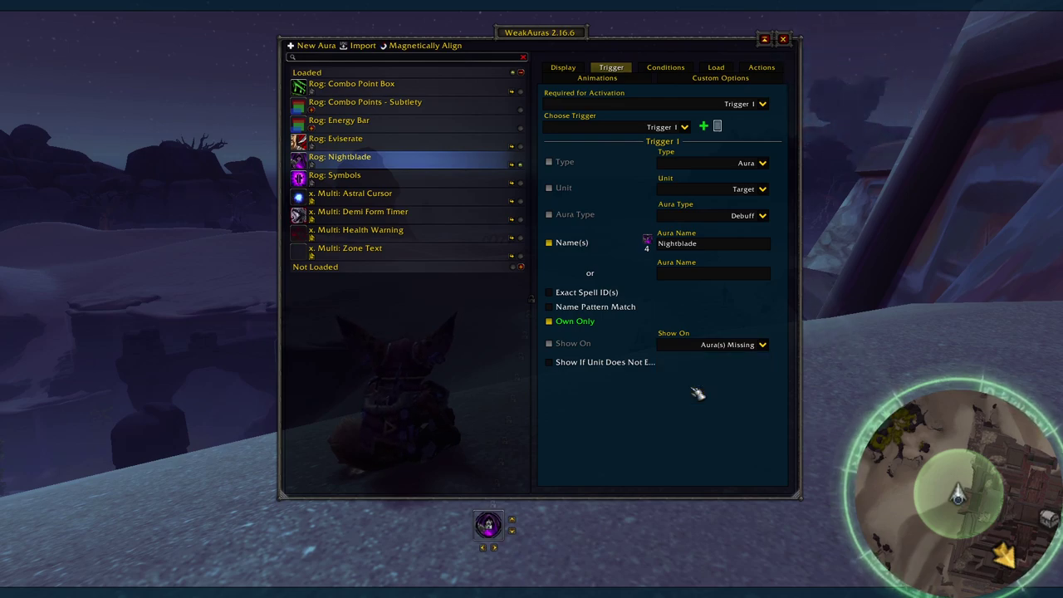
- Review the Nightblade aura's display, load, actions, animations and conditions settings
left_click(574, 70)
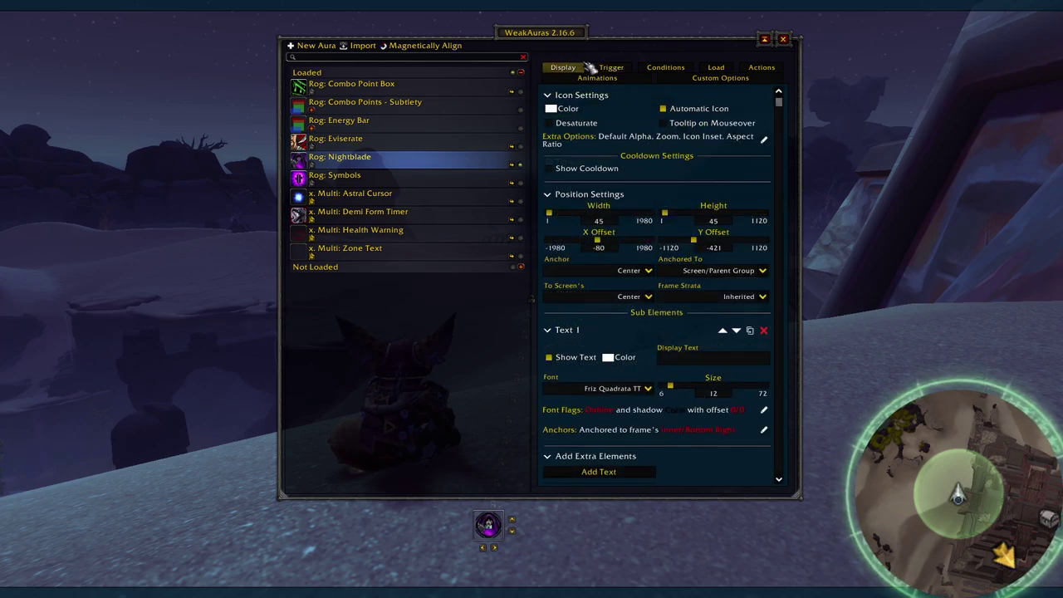
left_click(719, 69)
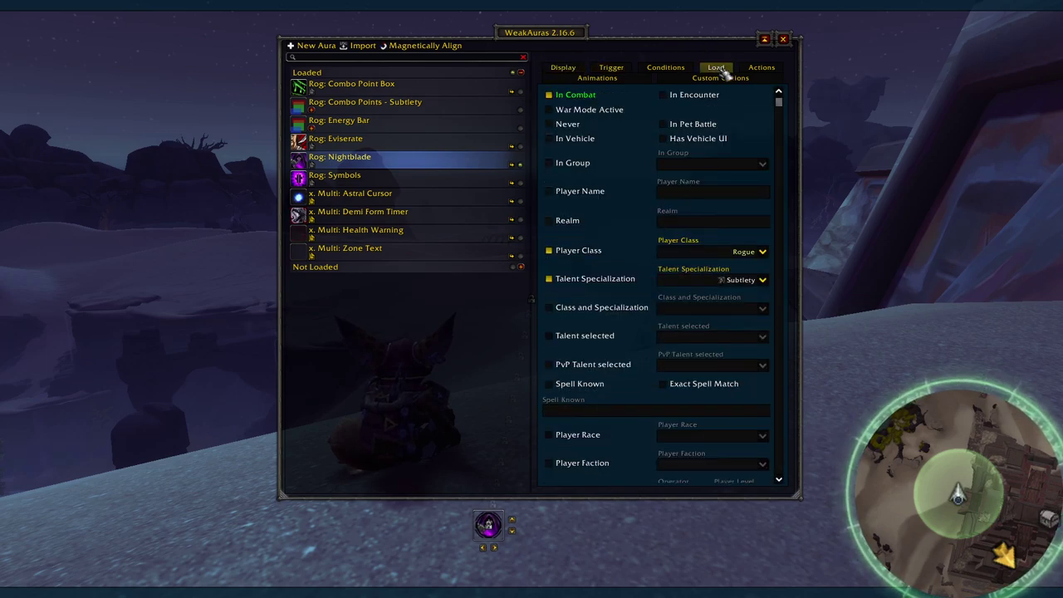
left_click(760, 70)
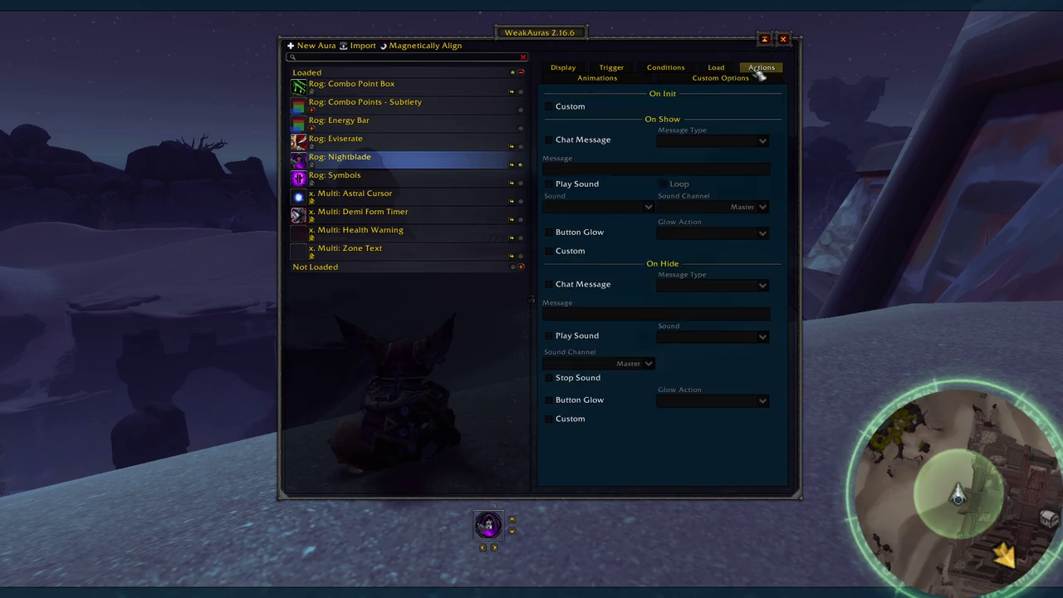
left_click(625, 80)
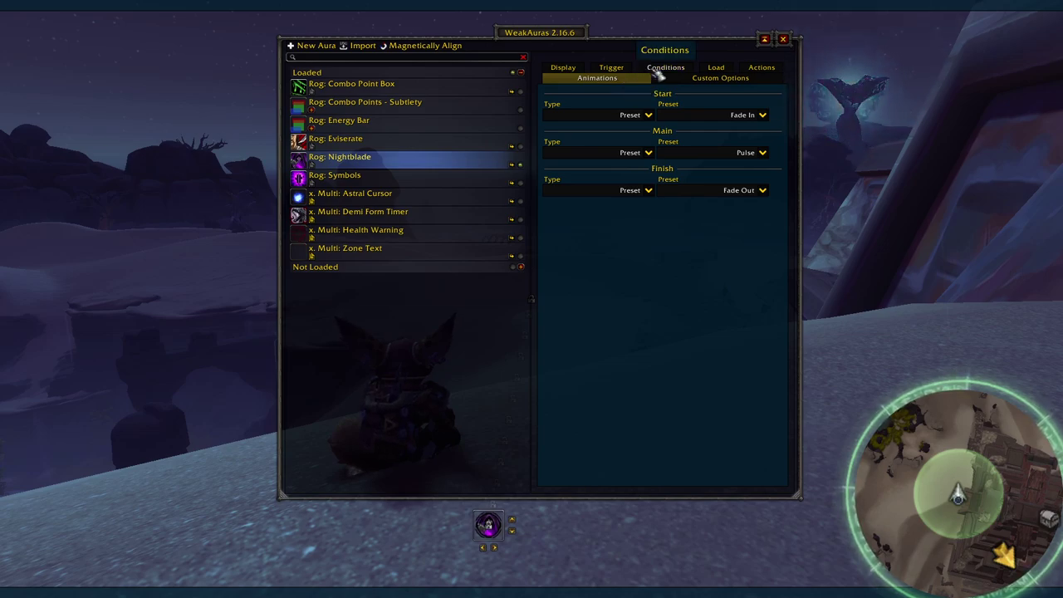
left_click(663, 70)
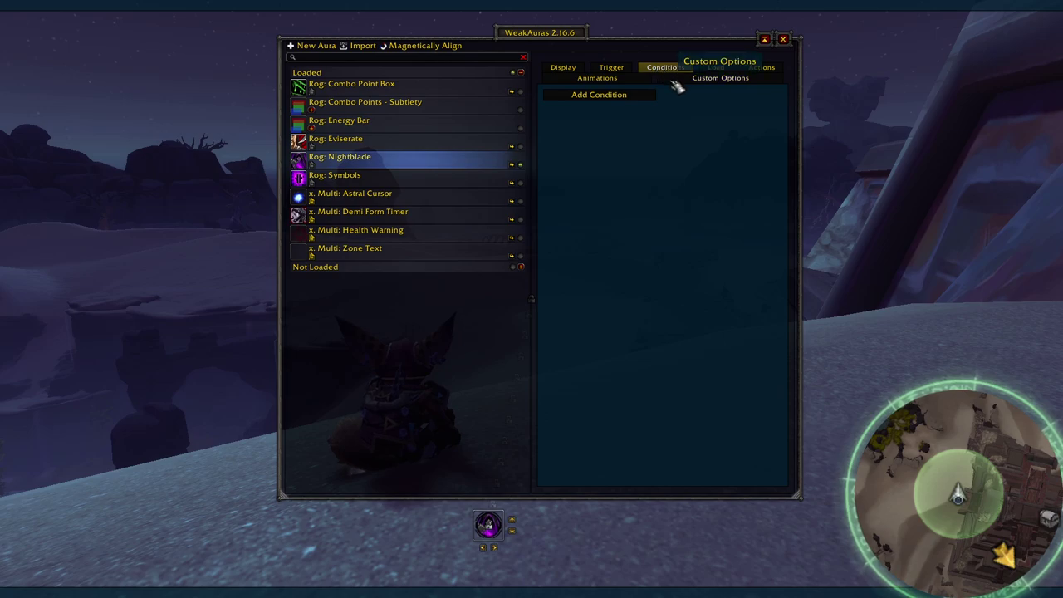
left_click(678, 85)
- Return to the Nightblade aura's display settings and switch Automatic Icon off and on again
left_click(569, 70)
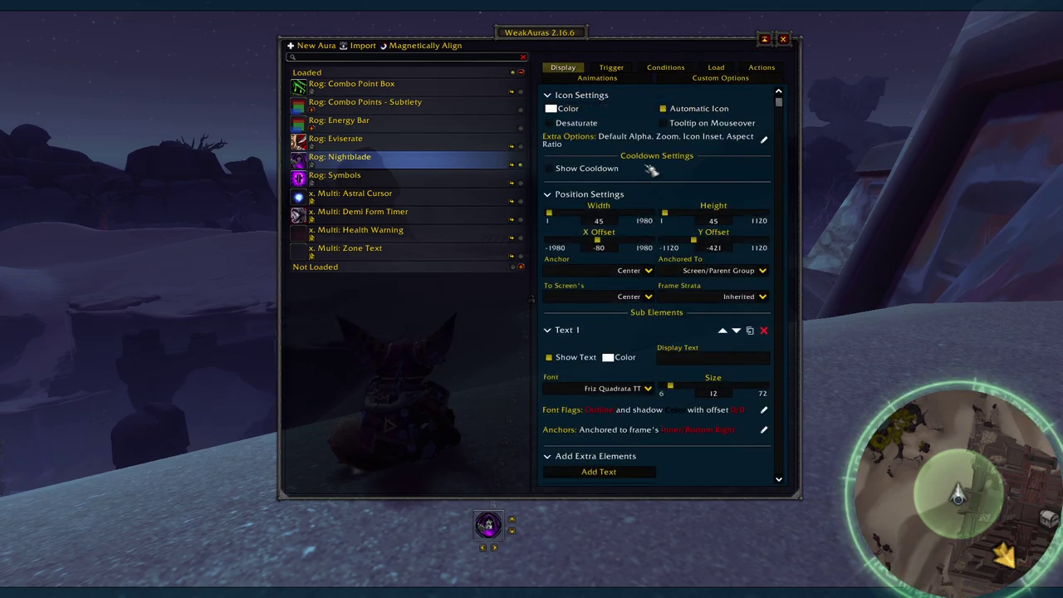
left_click(677, 110)
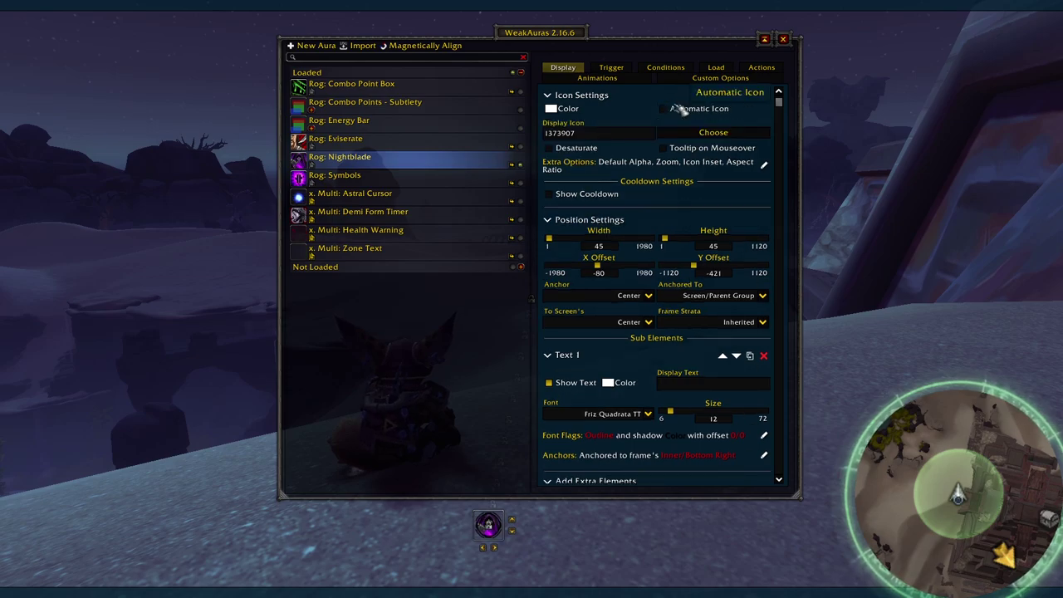
left_click(677, 110)
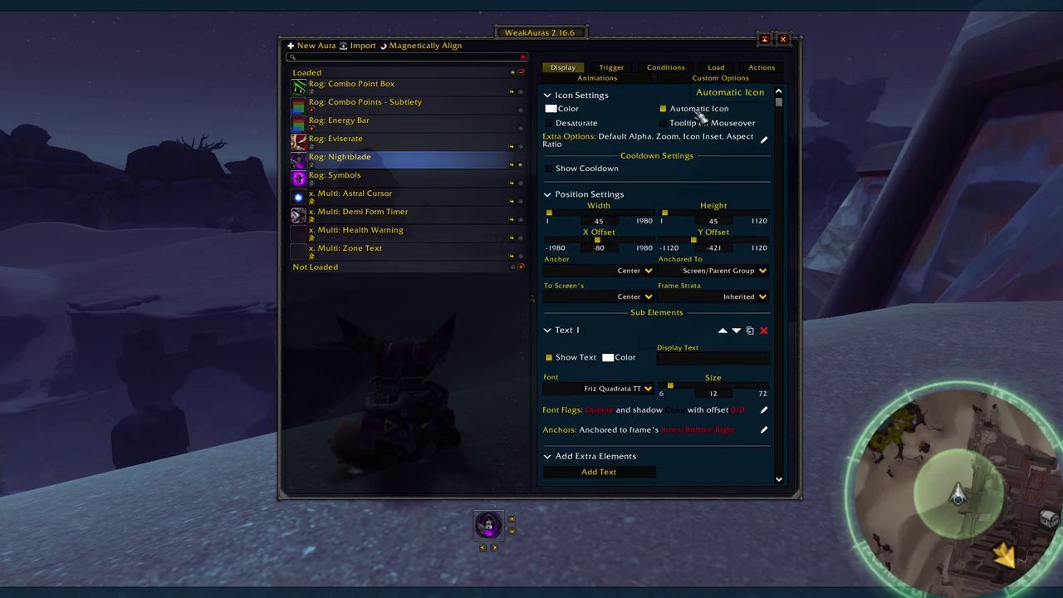
- Disable Automatic Icon, search the icon chooser for "nightbl", accept the chooser and re-enable Automatic Icon
left_click(698, 111)
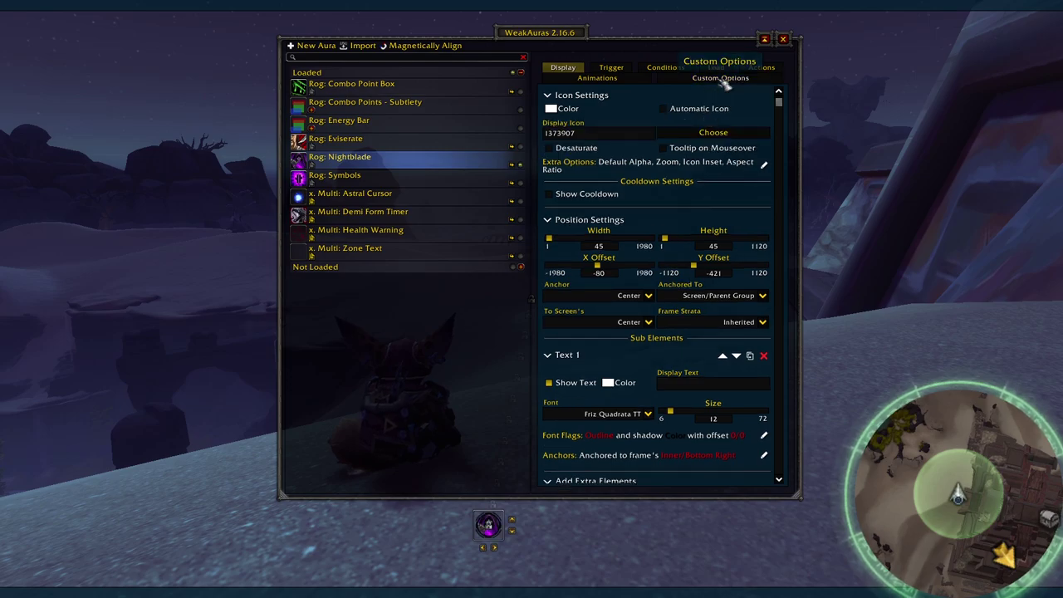
left_click(709, 137)
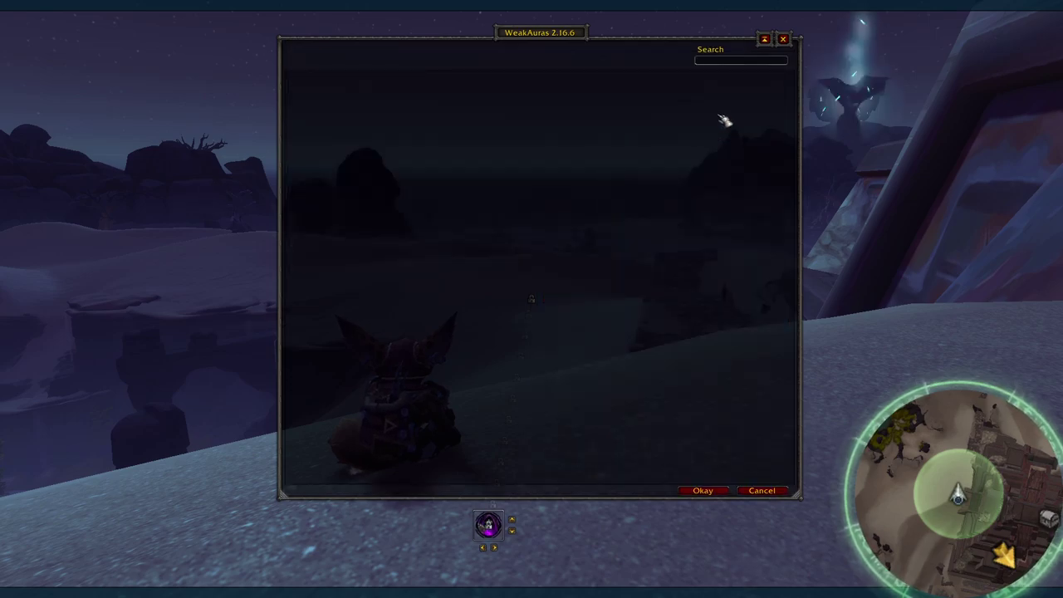
type("nightbla")
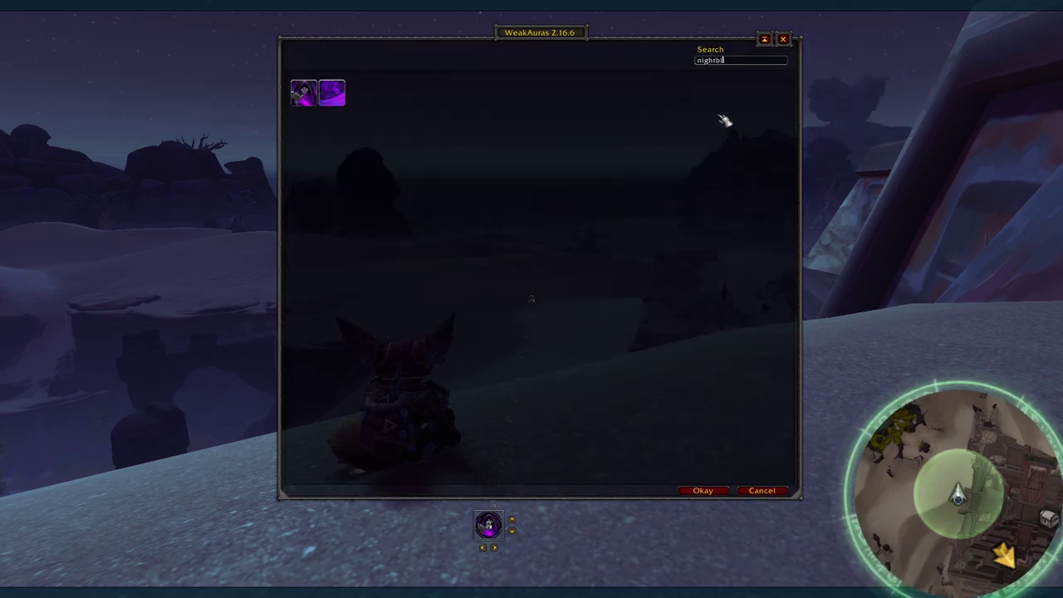
left_click(703, 490)
left_click(674, 110)
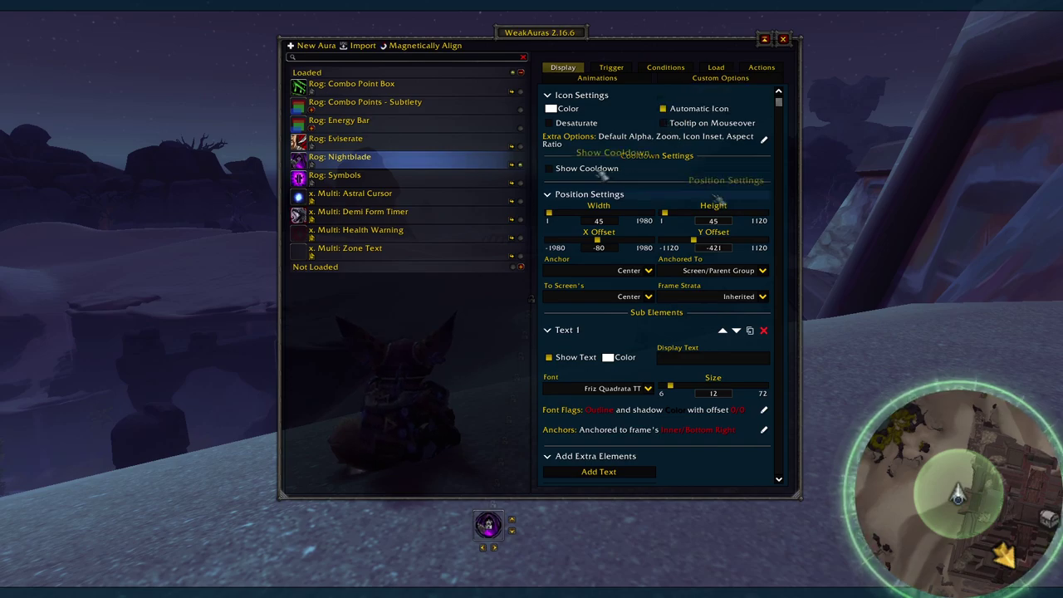
- Enable Show Cooldown for the Nightblade icon
left_click(586, 169)
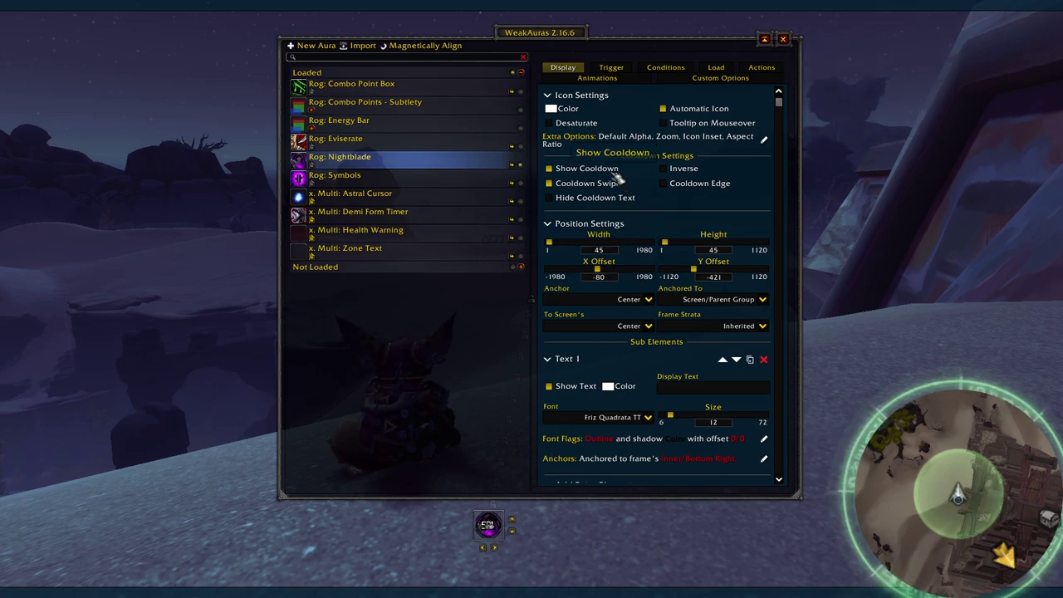
- Disable Show Cooldown for the Nightblade icon and look over its position, text and extra element settings
left_click(617, 170)
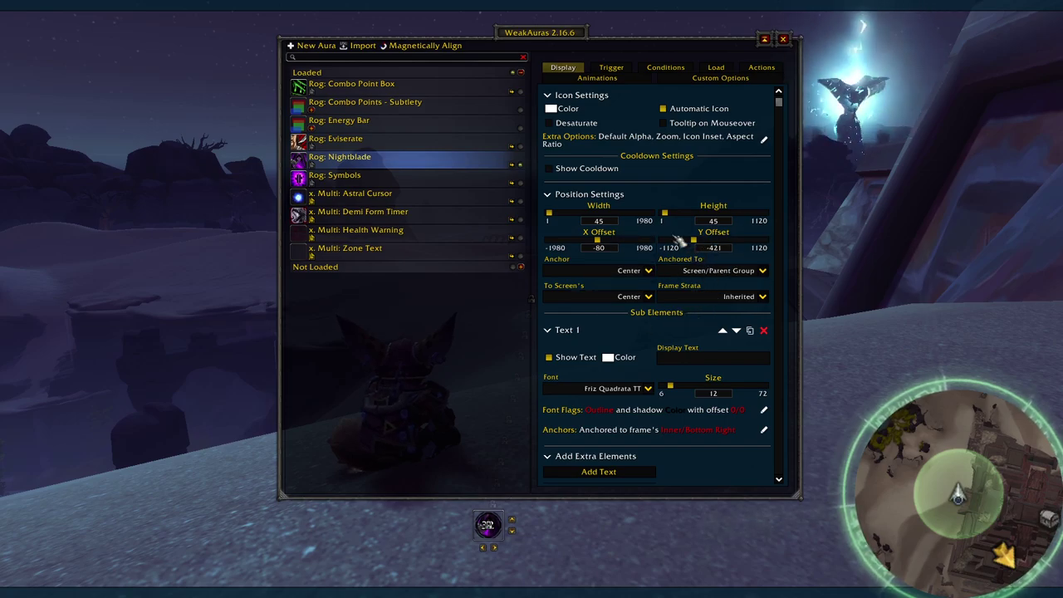
scroll(665, 316, "down", 2)
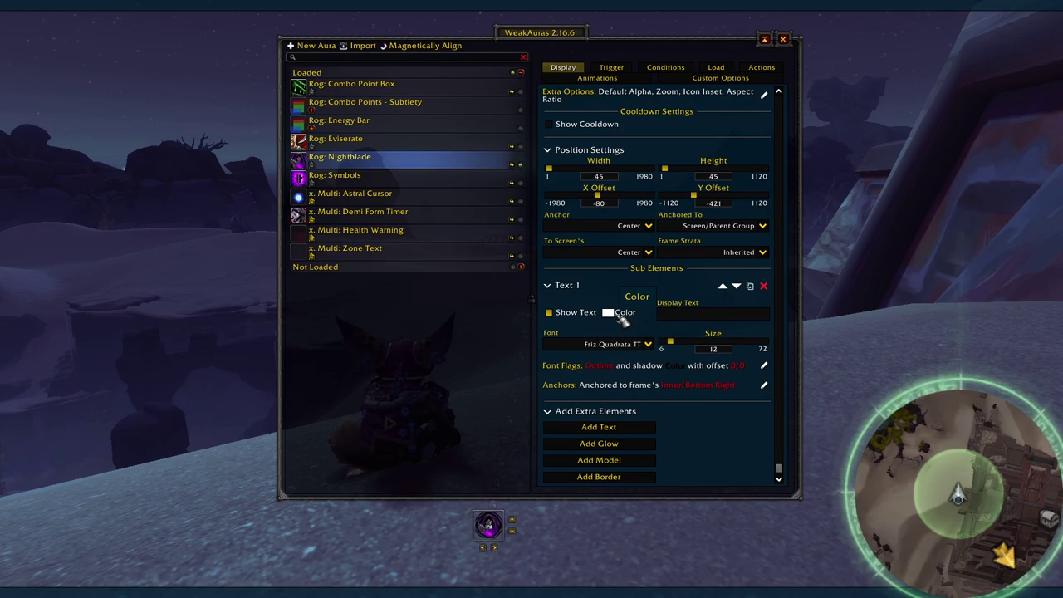
mouse_move(673, 318)
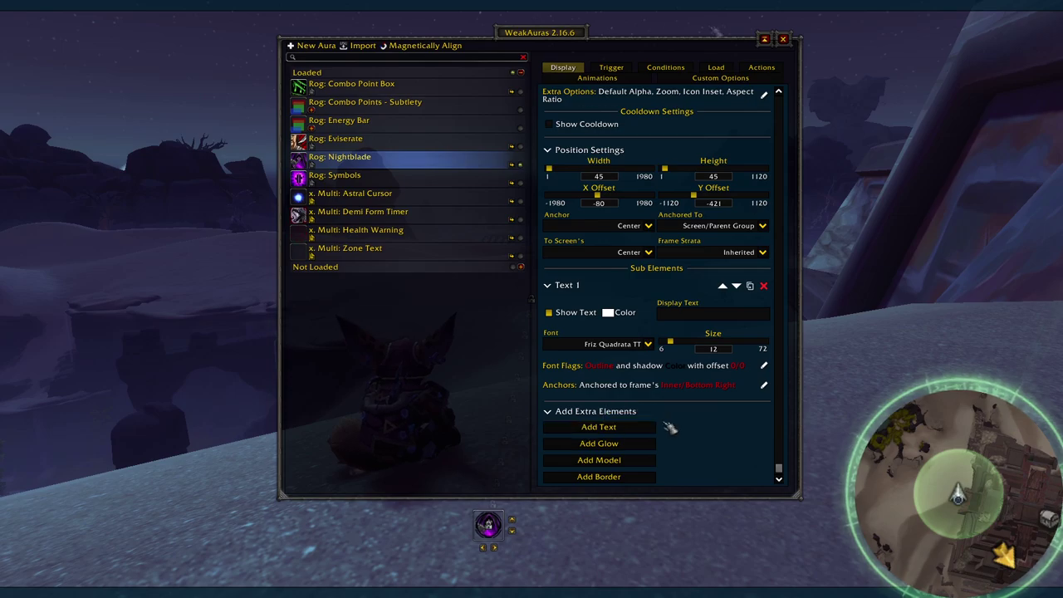
- Review the Nightblade aura's load conditions, including the player class and talent specialization options
left_click(716, 67)
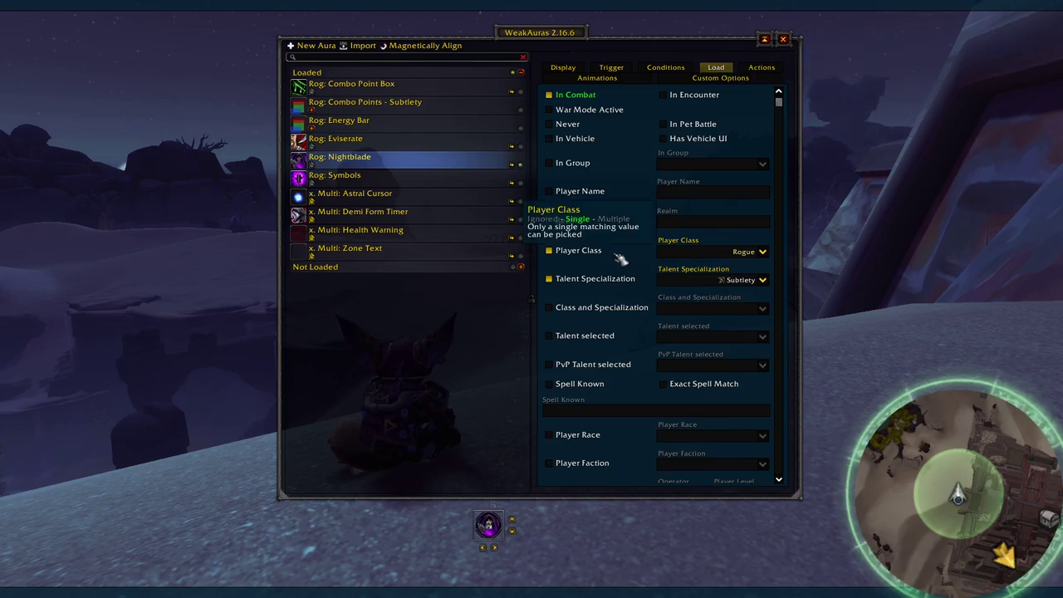
left_click(763, 252)
left_click(764, 253)
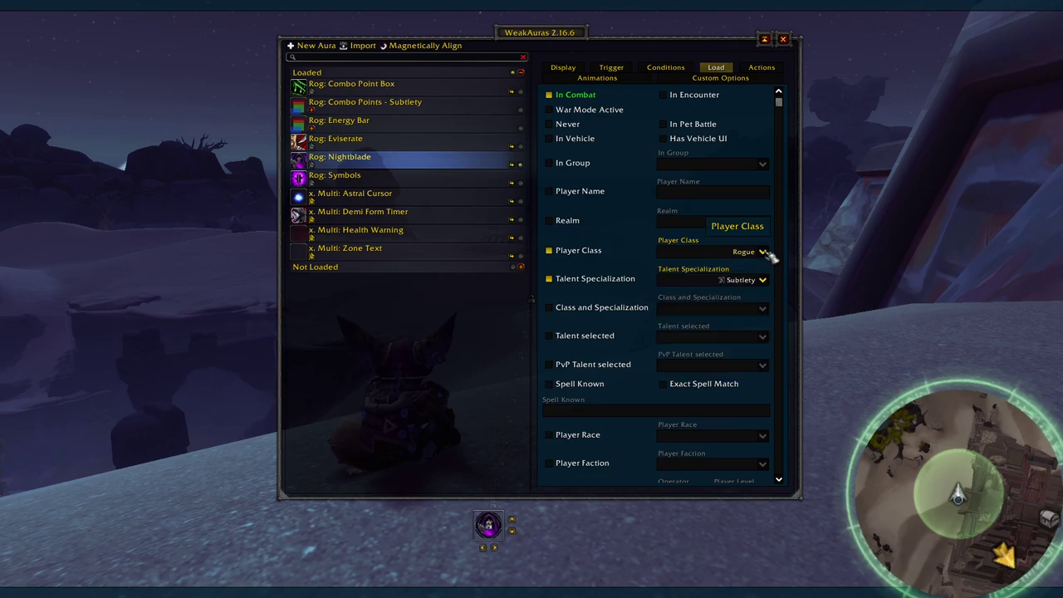
left_click(763, 280)
left_click(763, 280)
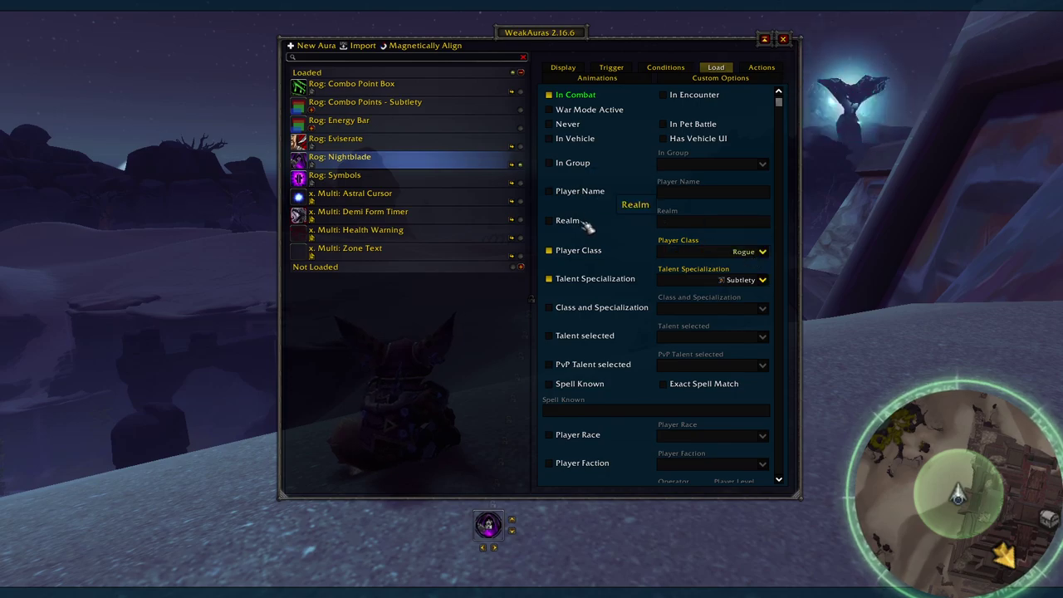
scroll(603, 226, "down", 6)
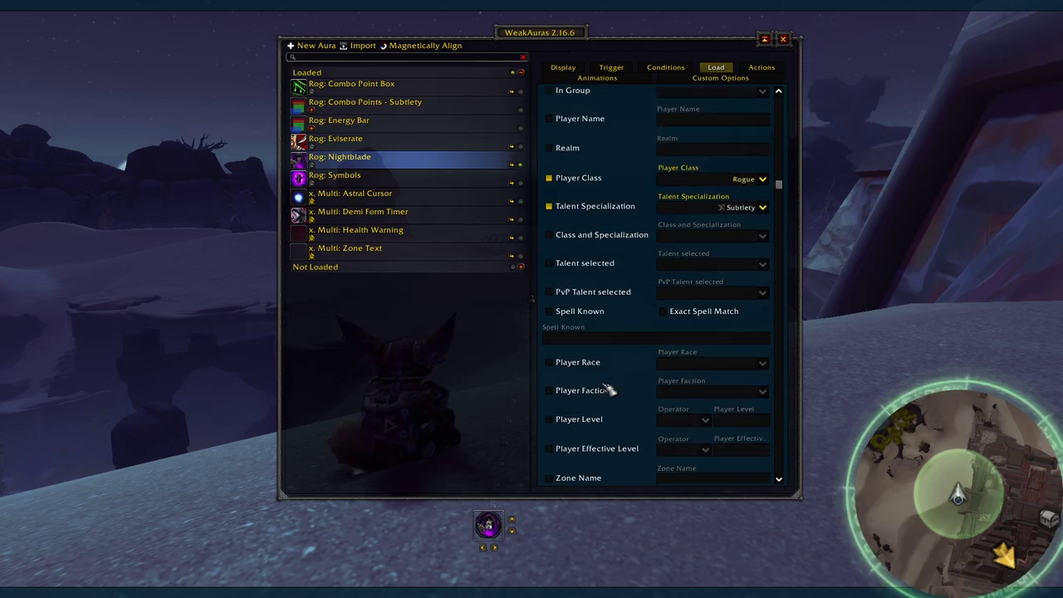
scroll(619, 389, "down", 1)
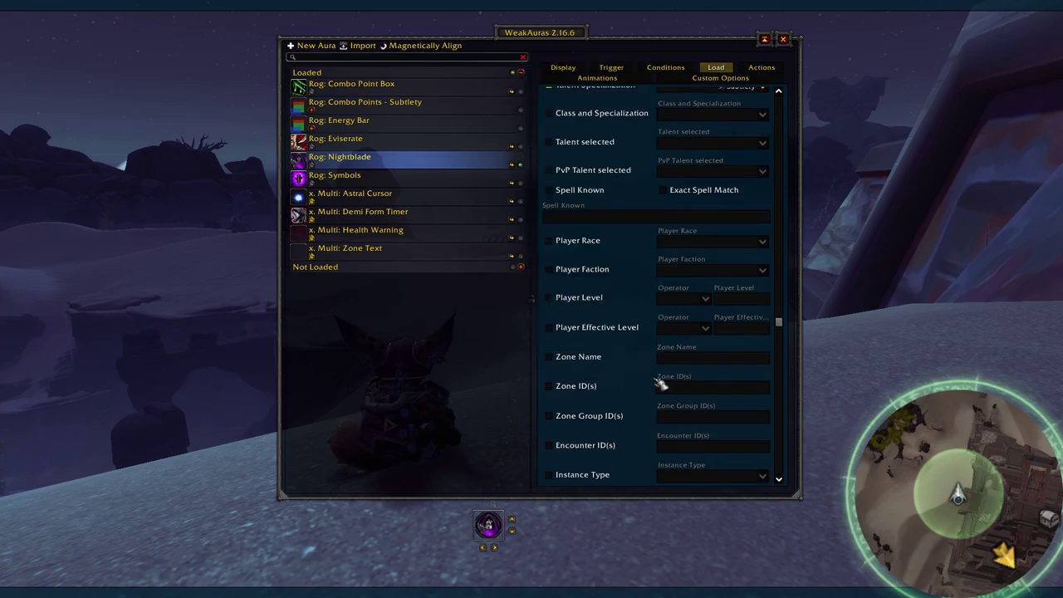
scroll(659, 378, "up", 5)
- Enable Play Sound under the Nightblade aura's On Show actions and browse the available sounds without choosing one
left_click(760, 70)
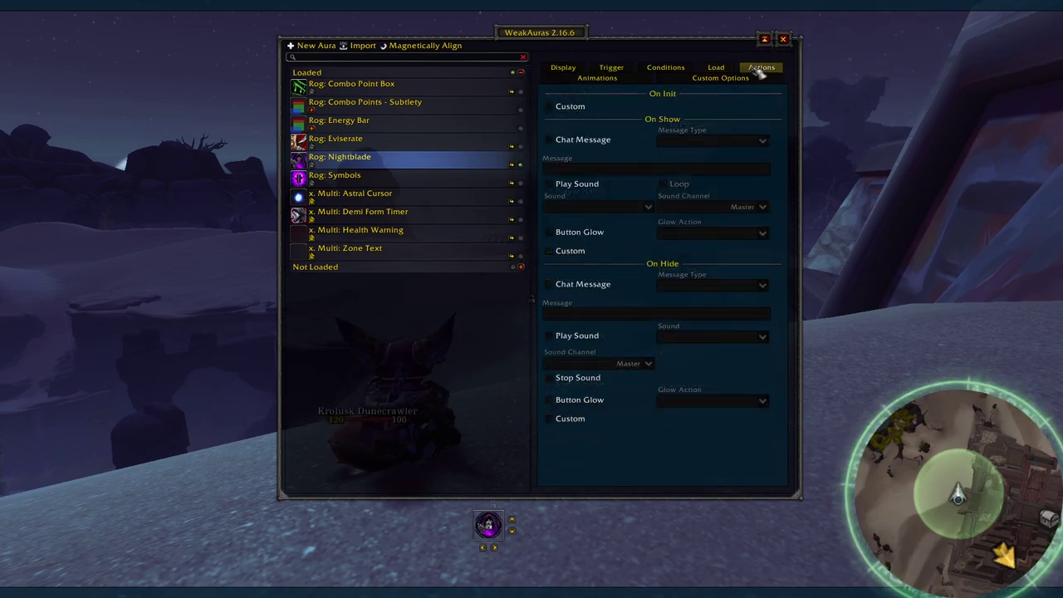
left_click(582, 186)
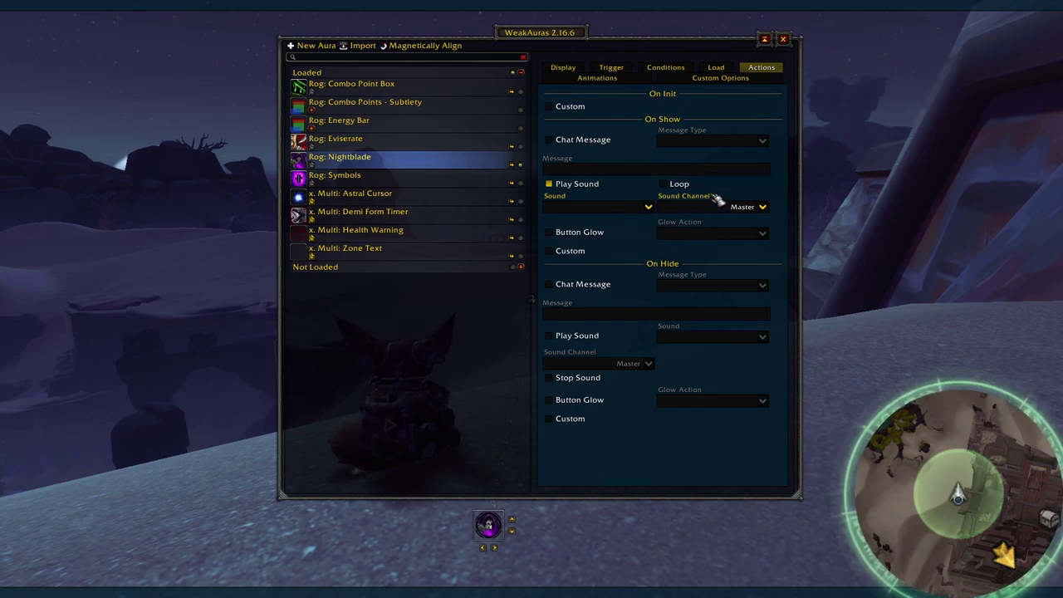
left_click(651, 207)
scroll(612, 345, "down", 3)
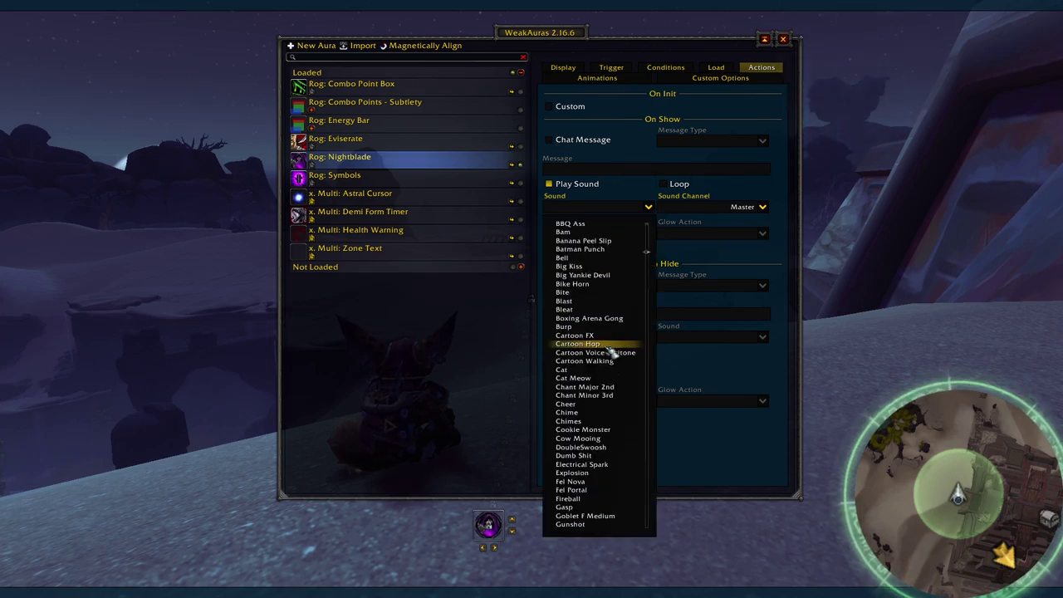
scroll(611, 353, "down", 10)
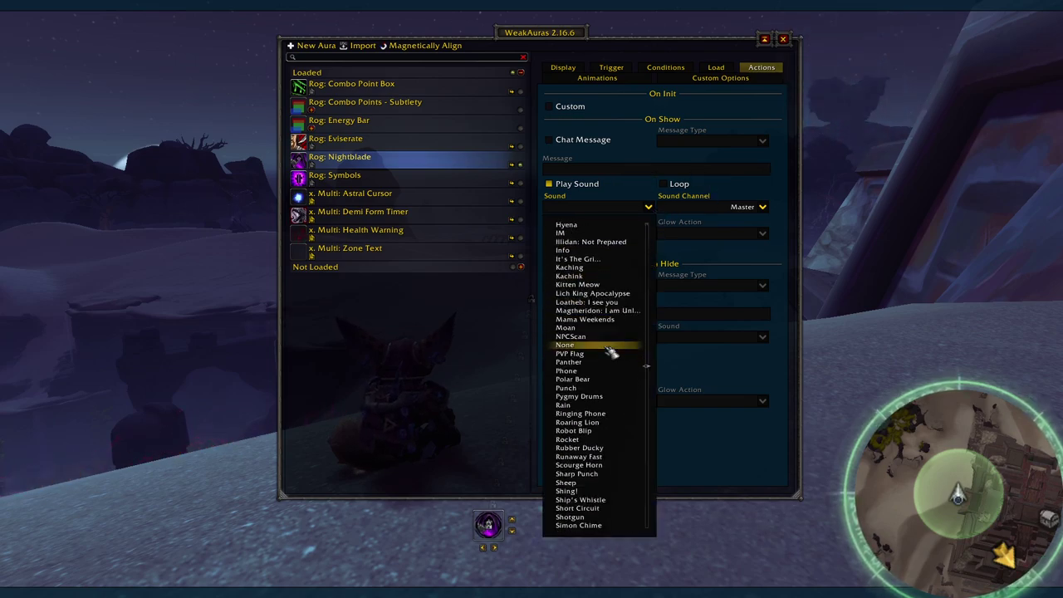
scroll(611, 353, "down", 10)
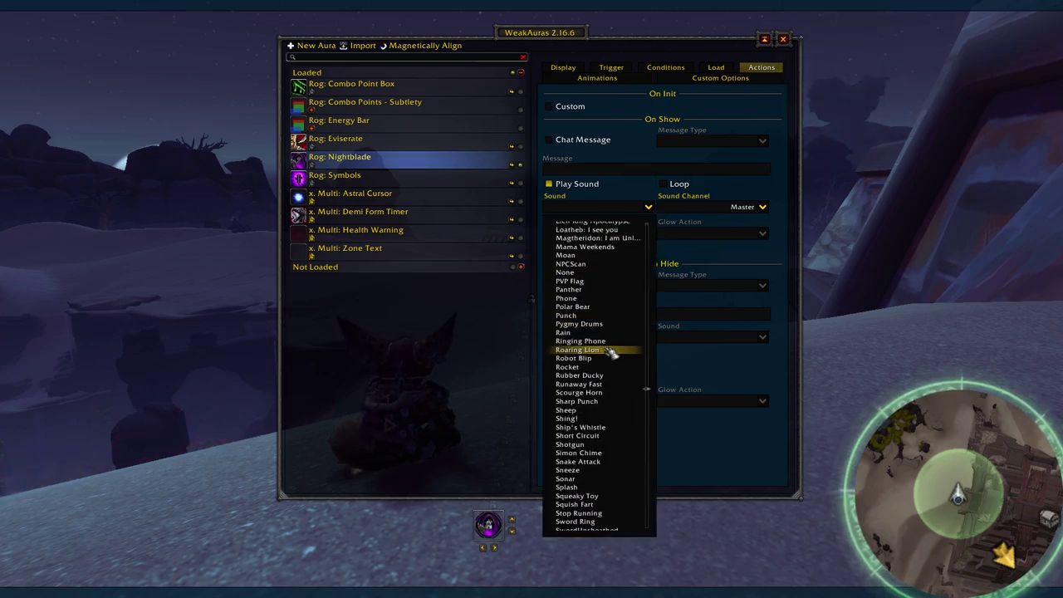
left_click(651, 208)
- Switch Loop on and off for the On Show sound and view the sound channel options
left_click(675, 184)
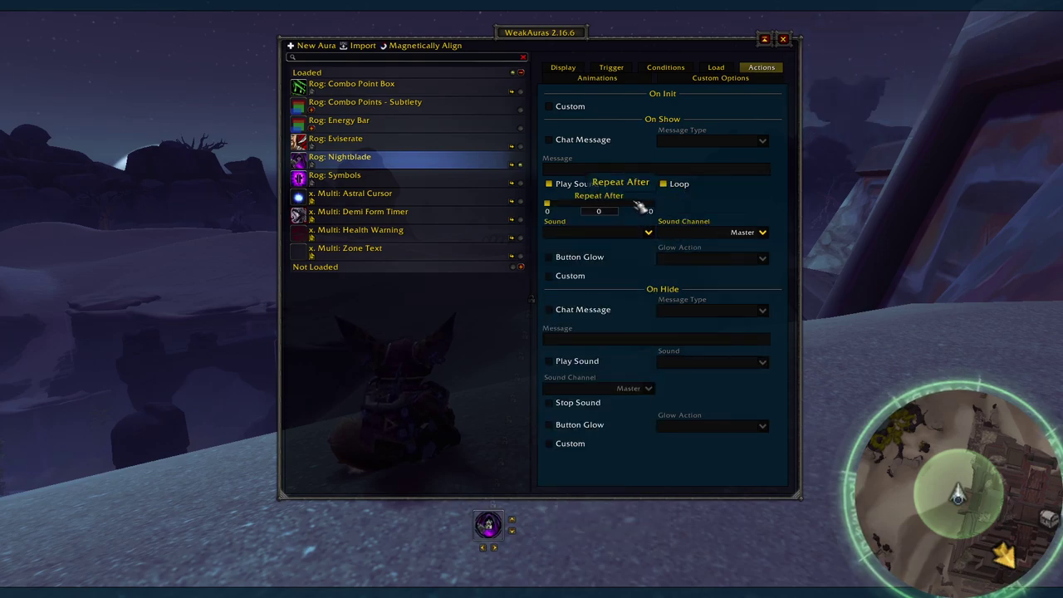
left_click(663, 184)
left_click(763, 207)
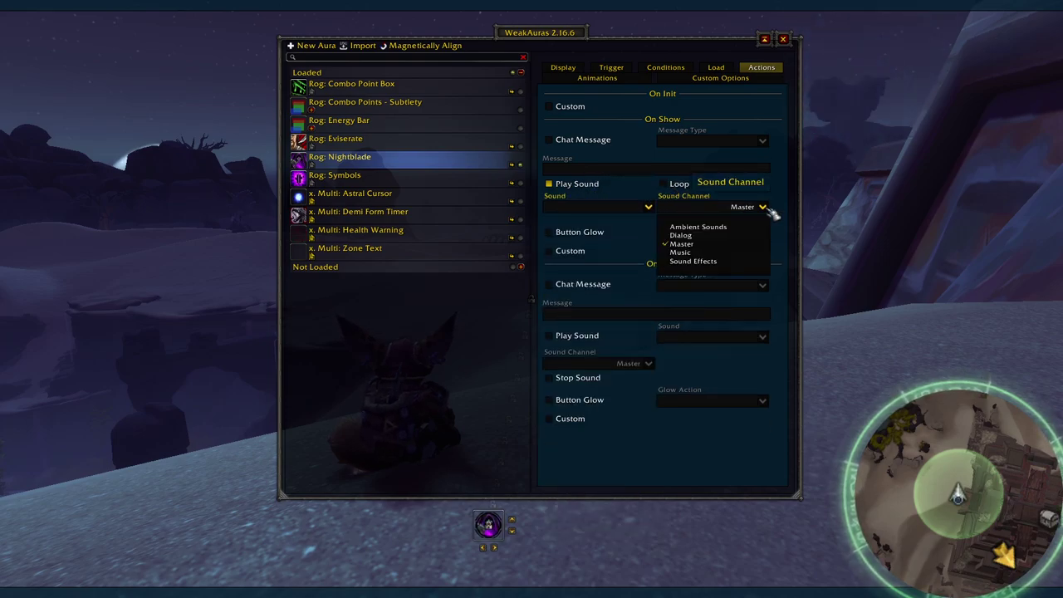
left_click(768, 209)
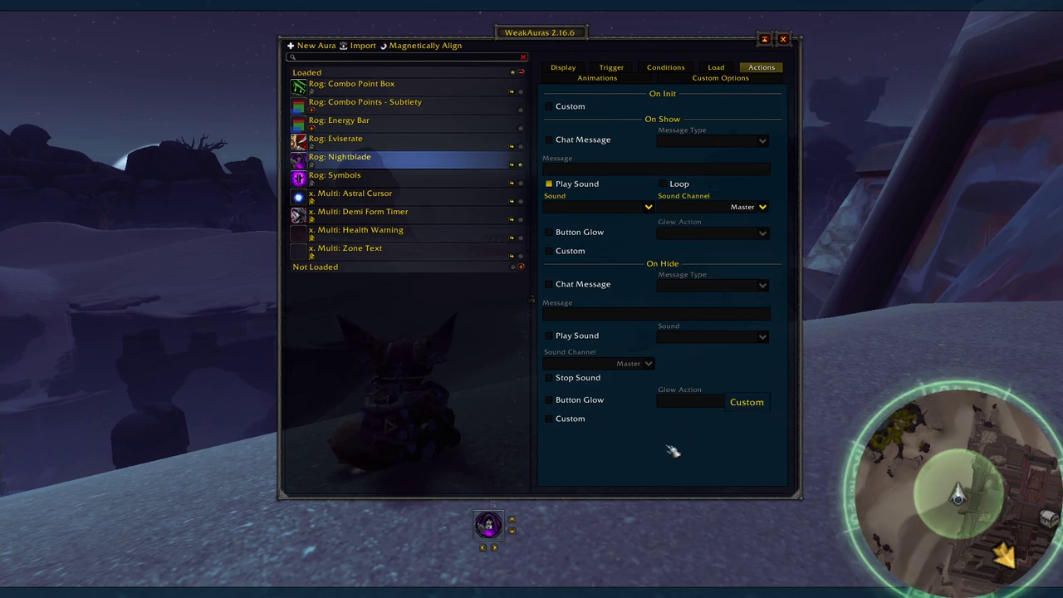
- Switch the Nightblade aura's main animation type to None and back to Preset, and view the main animation presets
left_click(595, 78)
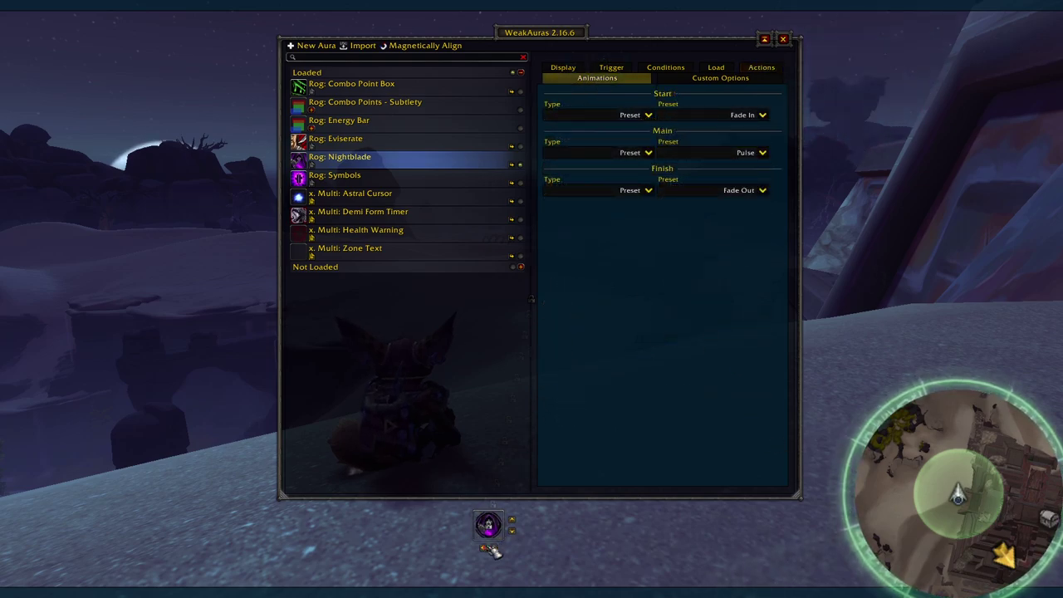
left_click(649, 153)
left_click(624, 181)
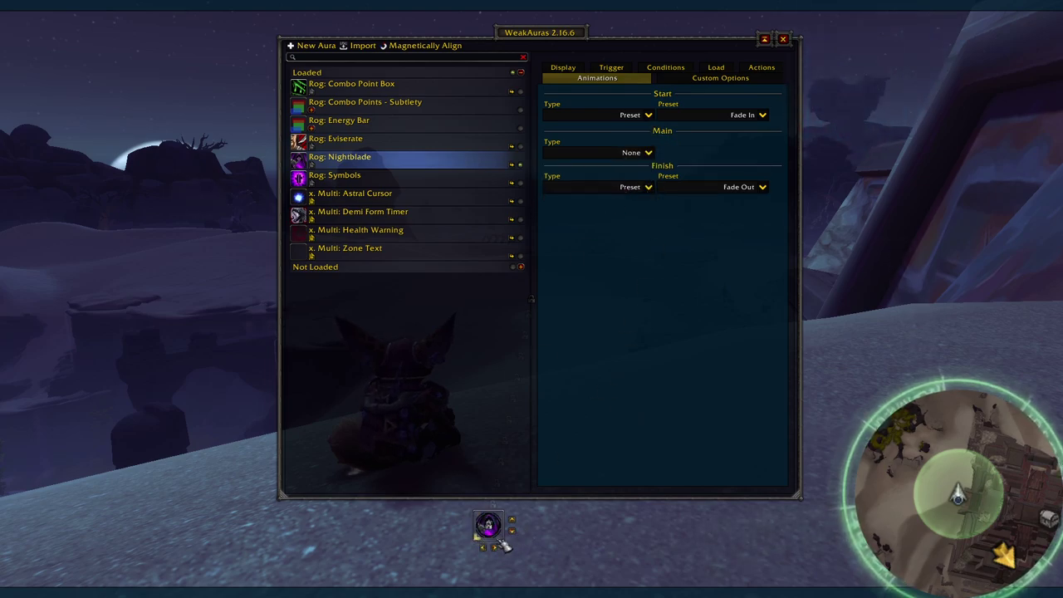
left_click(649, 152)
left_click(624, 188)
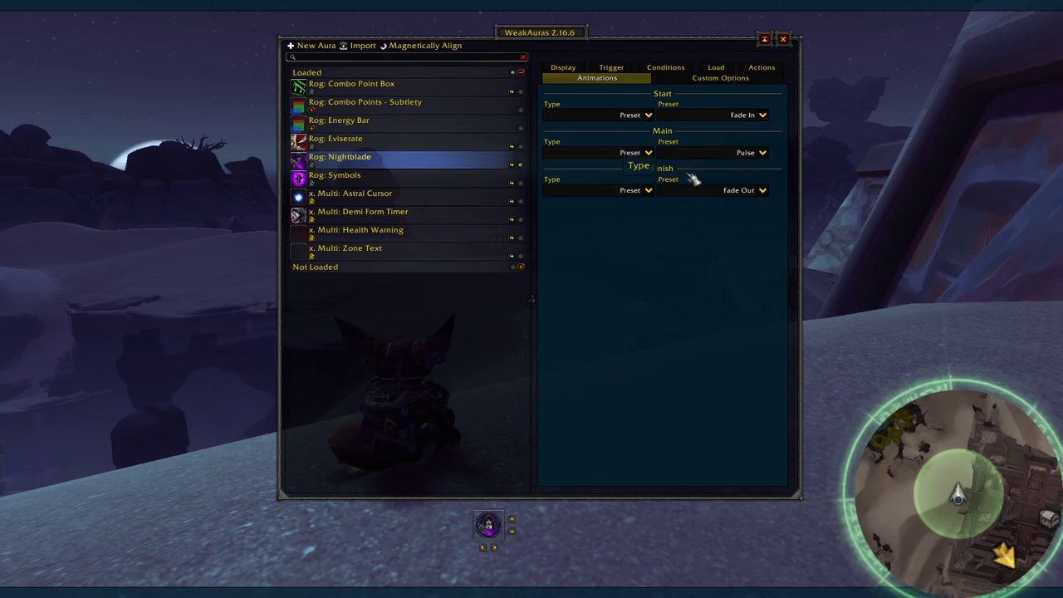
left_click(763, 153)
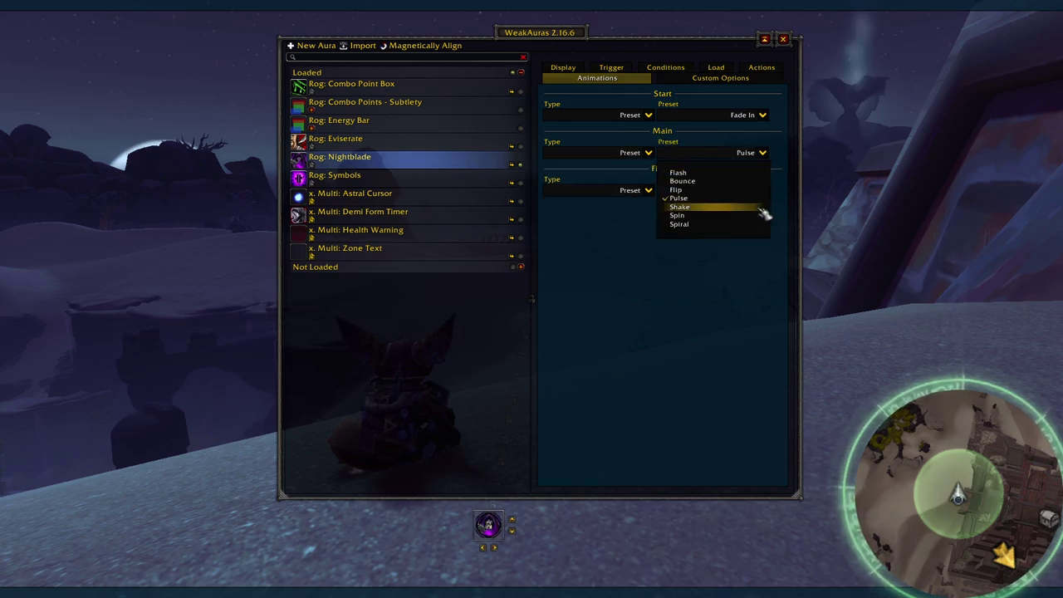
left_click(763, 153)
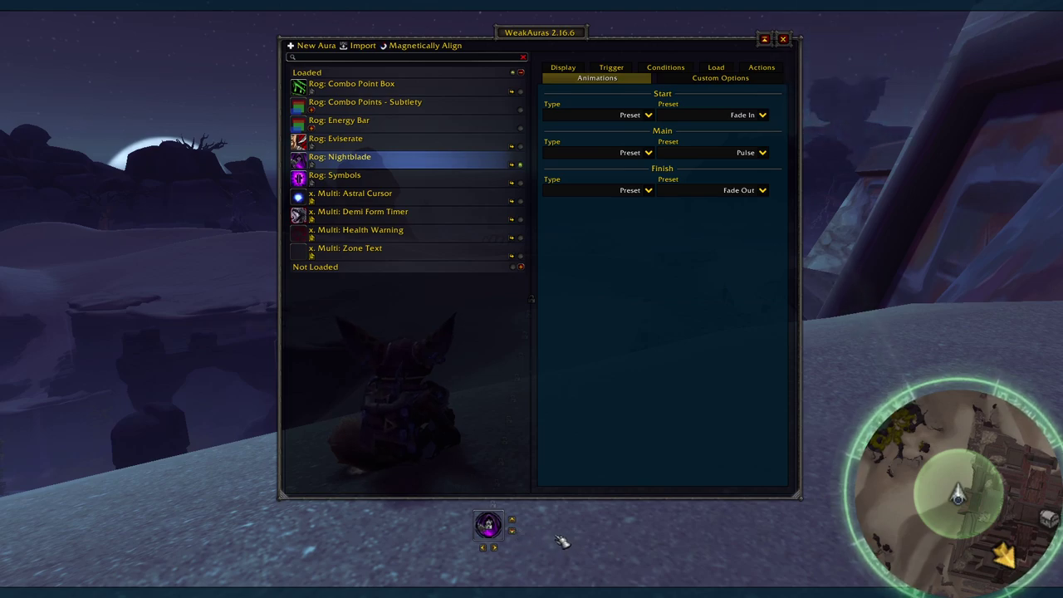
- Revisit the Nightblade aura's display and load settings, and open the list of new aura types
left_click(564, 67)
left_click(717, 67)
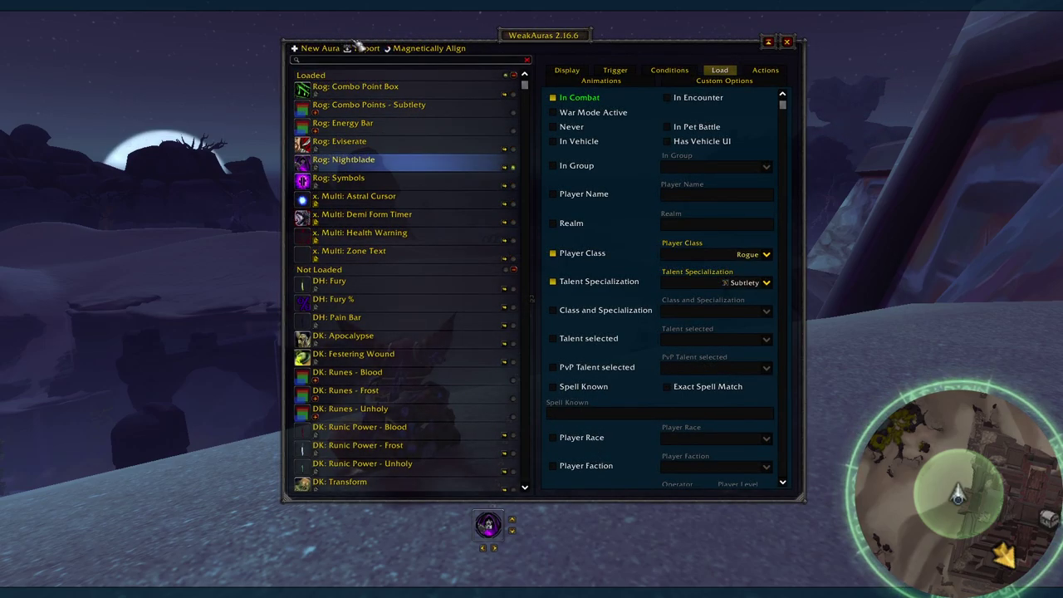
left_click(337, 49)
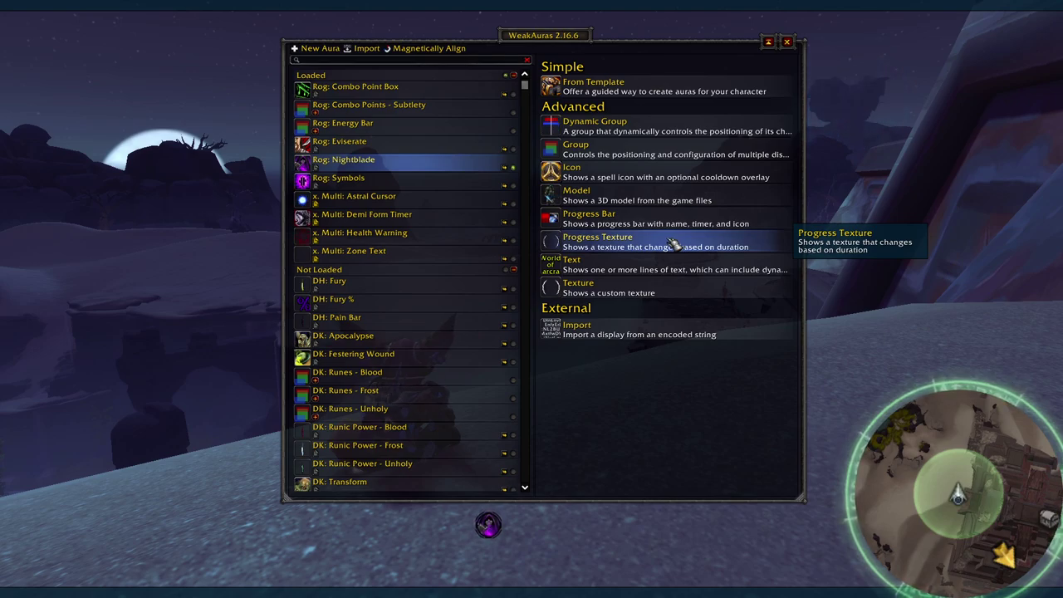
- Open the DH: Fury aura's trigger settings and examine the trigger type and power type options
left_click(487, 282)
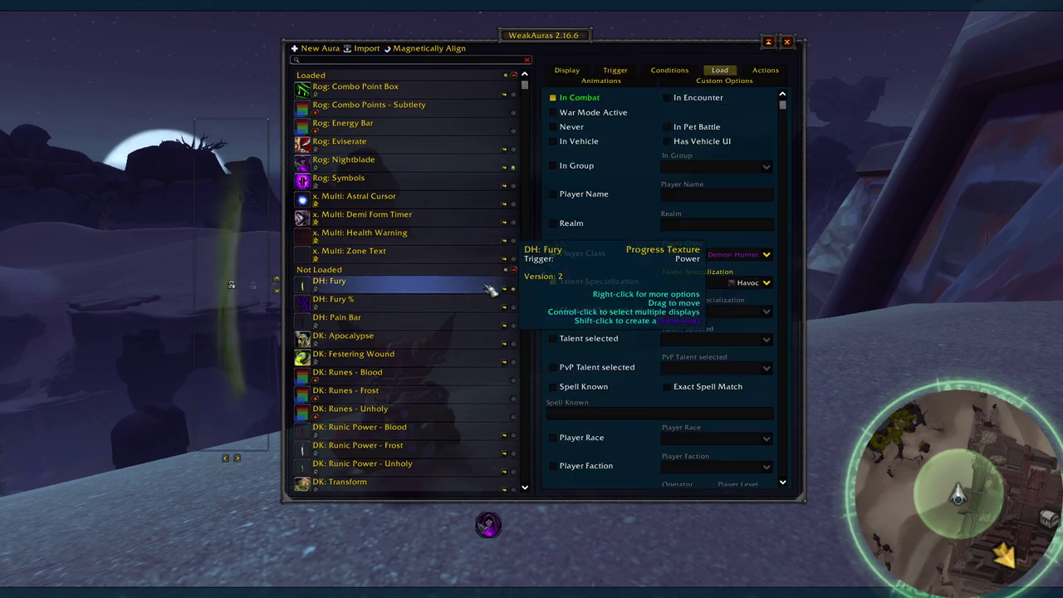
left_click(625, 72)
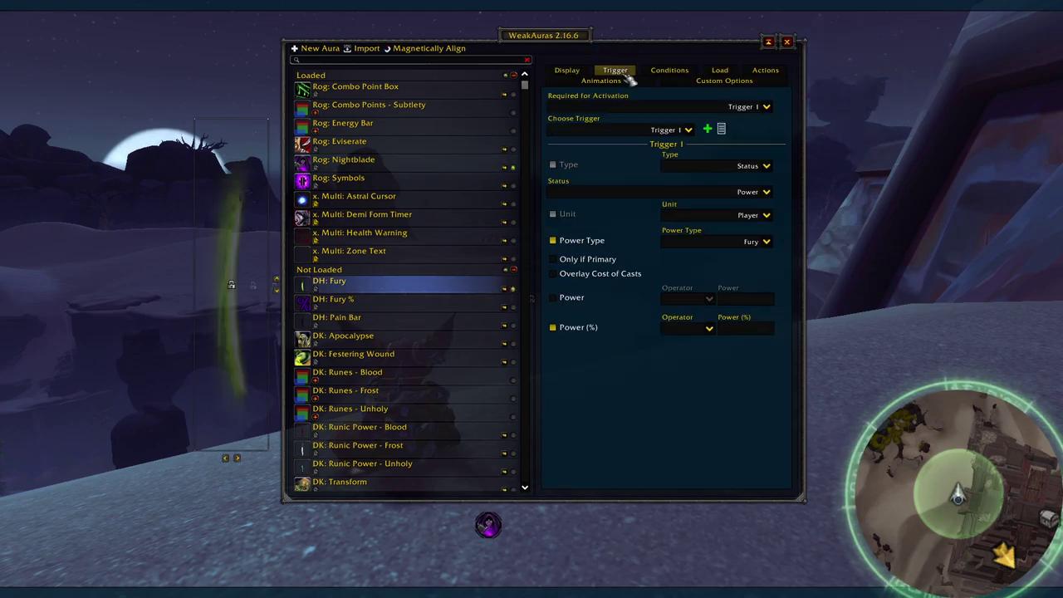
left_click(767, 167)
left_click(756, 228)
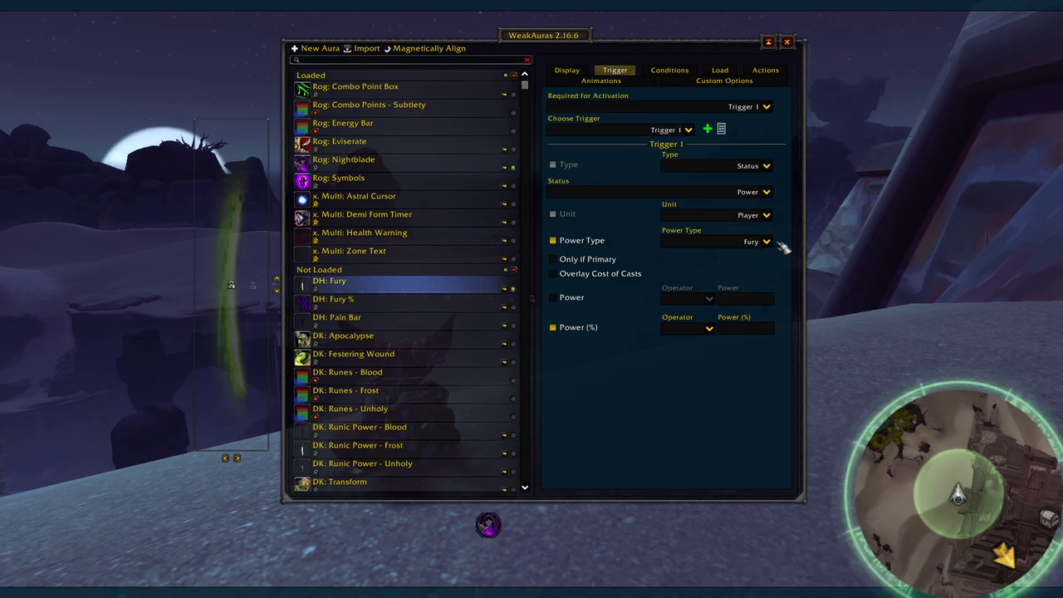
left_click(766, 242)
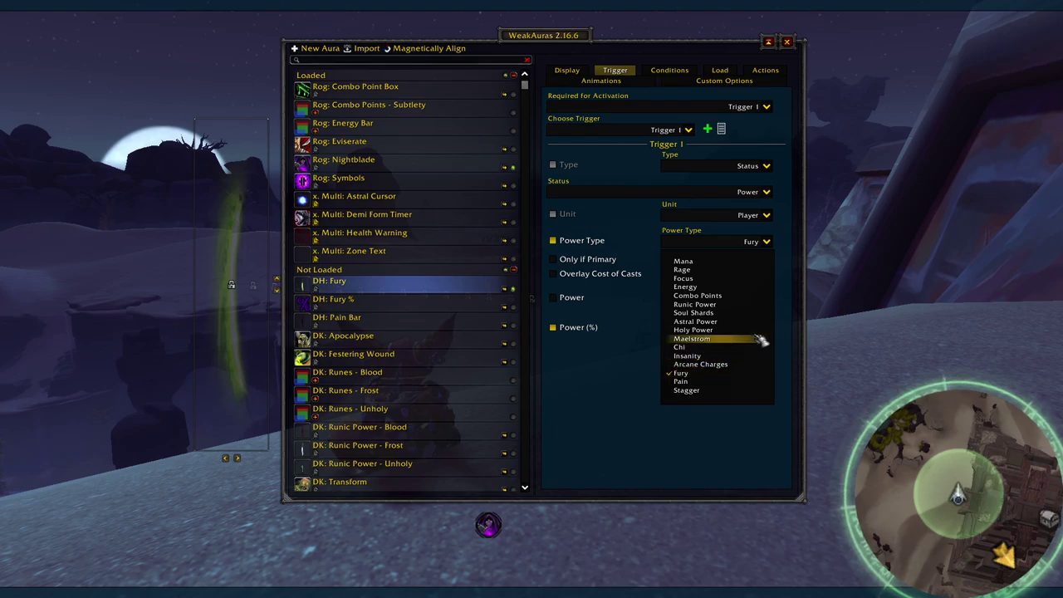
left_click(771, 242)
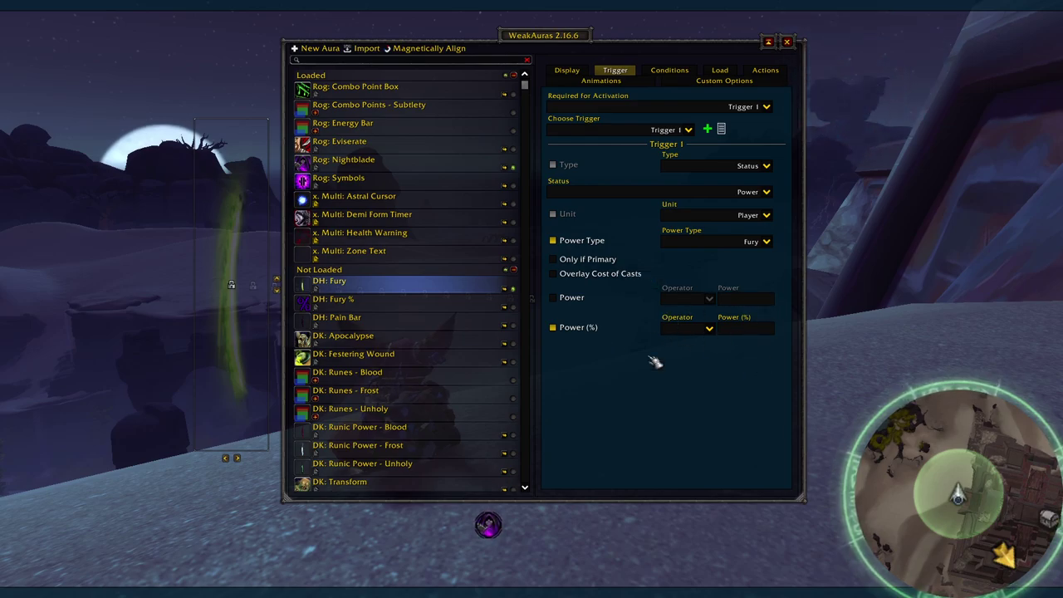
- Browse the foreground texture chooser in DH: Fury's display settings and leave it without choosing a texture
left_click(568, 69)
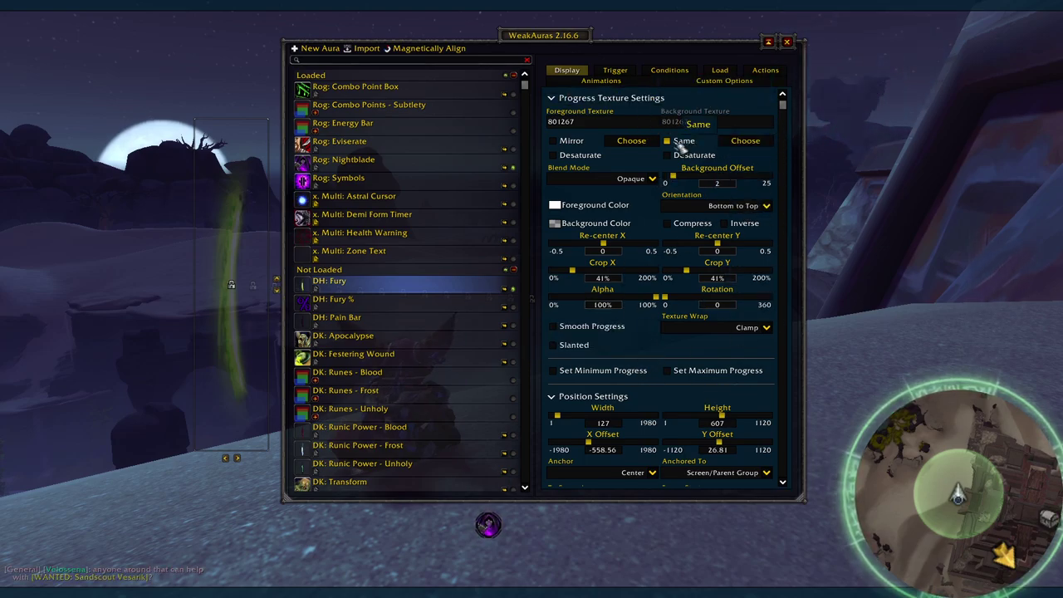
left_click(638, 142)
scroll(678, 214, "down", 4)
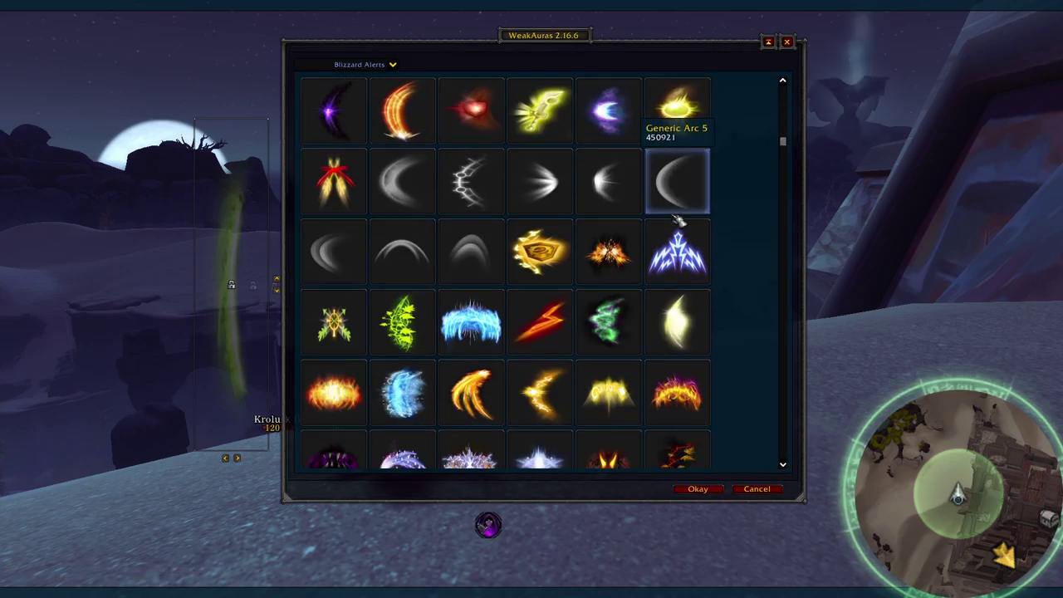
key("Escape")
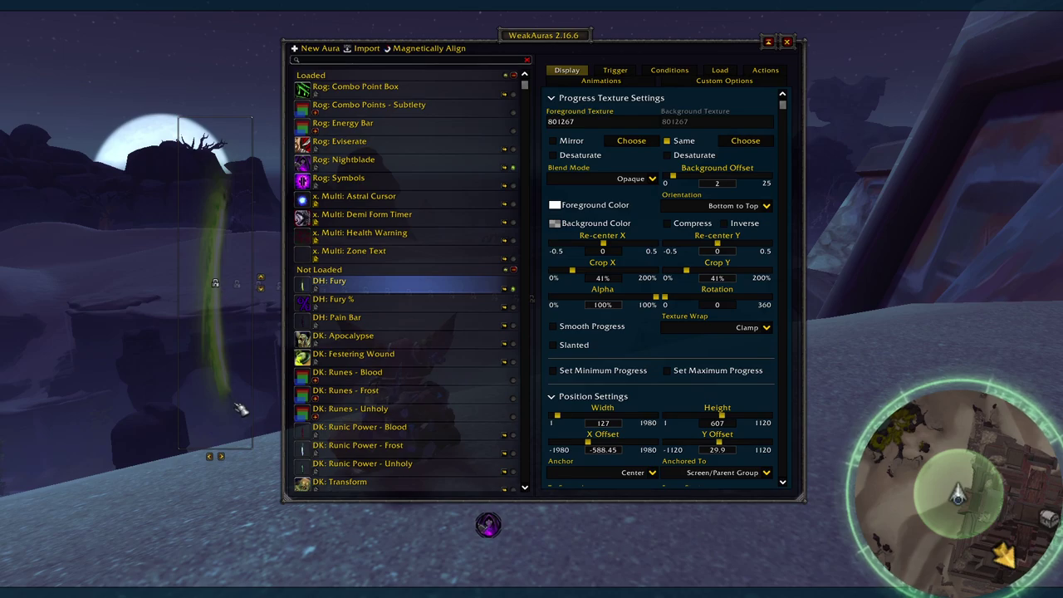
- Widen the DH: Fury texture to about 130 and view its orientation and blend mode options
mouse_move(251, 412)
left_mouse_down()
mouse_move(267, 415)
mouse_move(260, 420)
left_mouse_up()
left_click(768, 207)
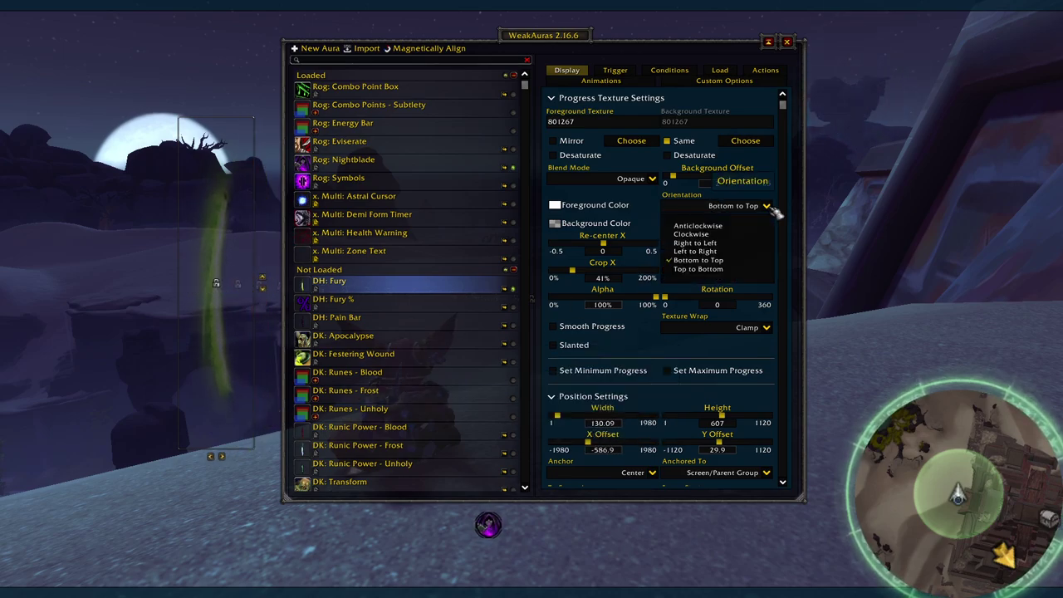
left_click(769, 208)
left_click(654, 180)
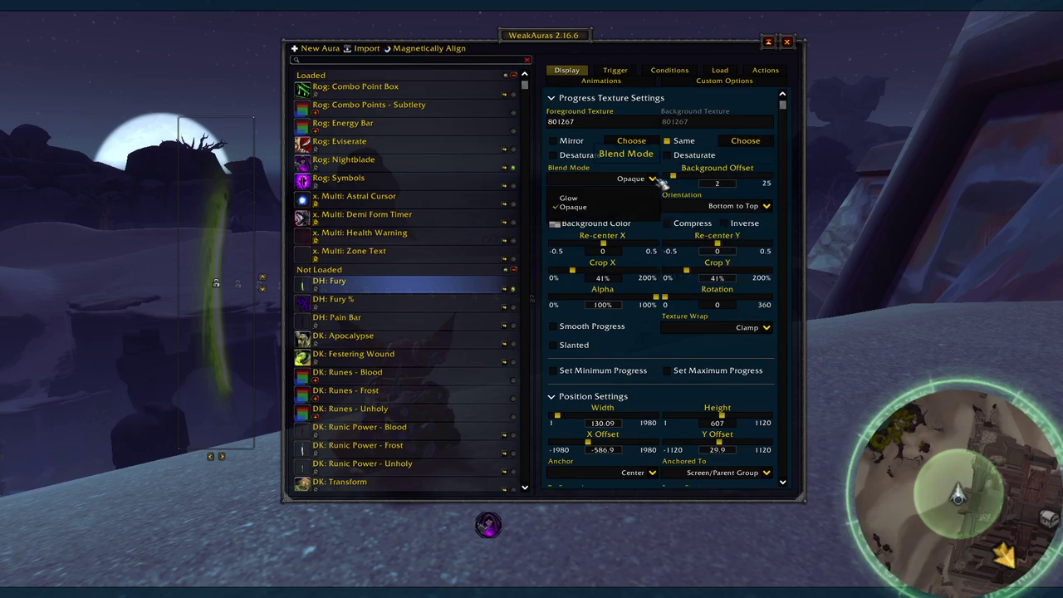
left_click(657, 180)
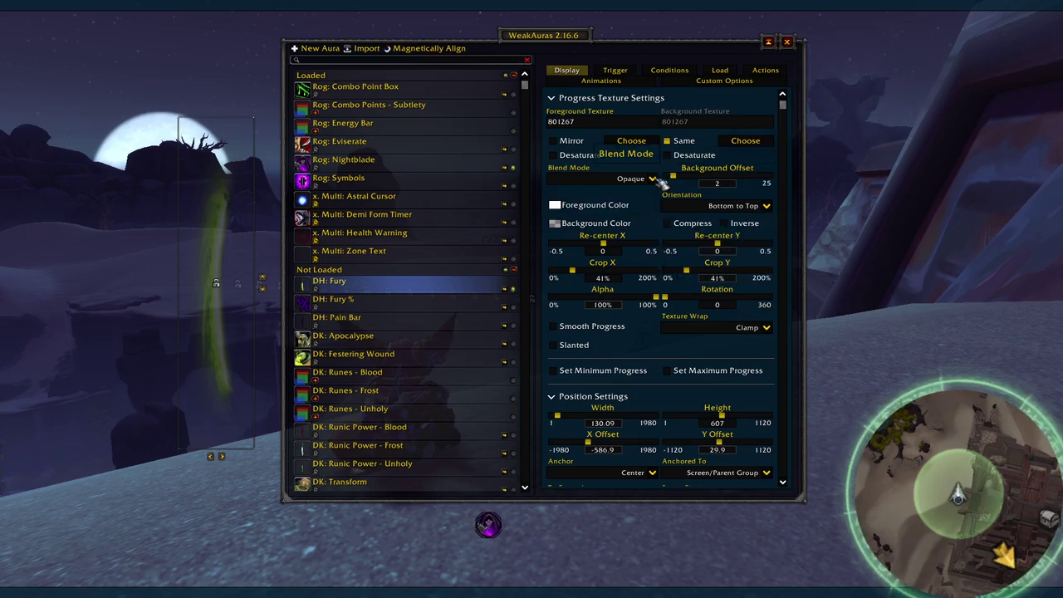
- Move the DH: Fury % text to an X offset of about -597 and Y offset of about 0.4, and view its trigger settings
left_click(449, 300)
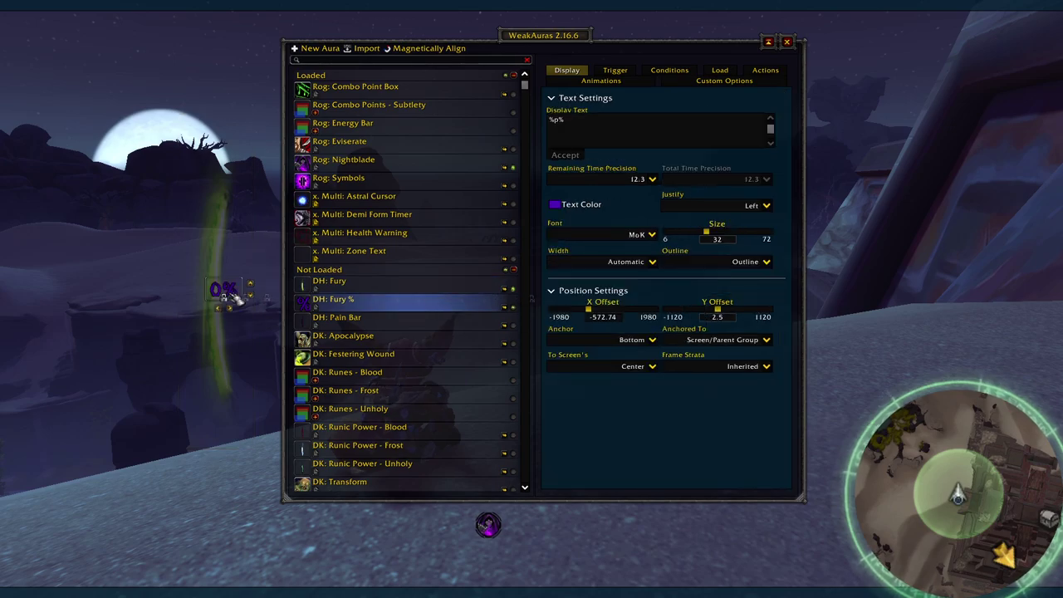
left_click_drag(235, 298, 223, 301)
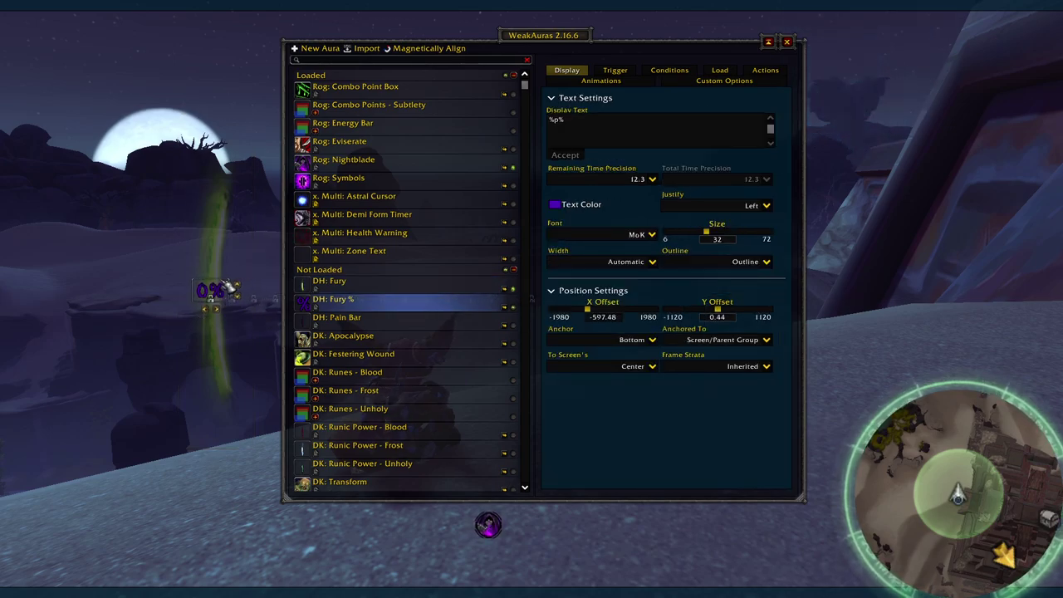
left_click(616, 70)
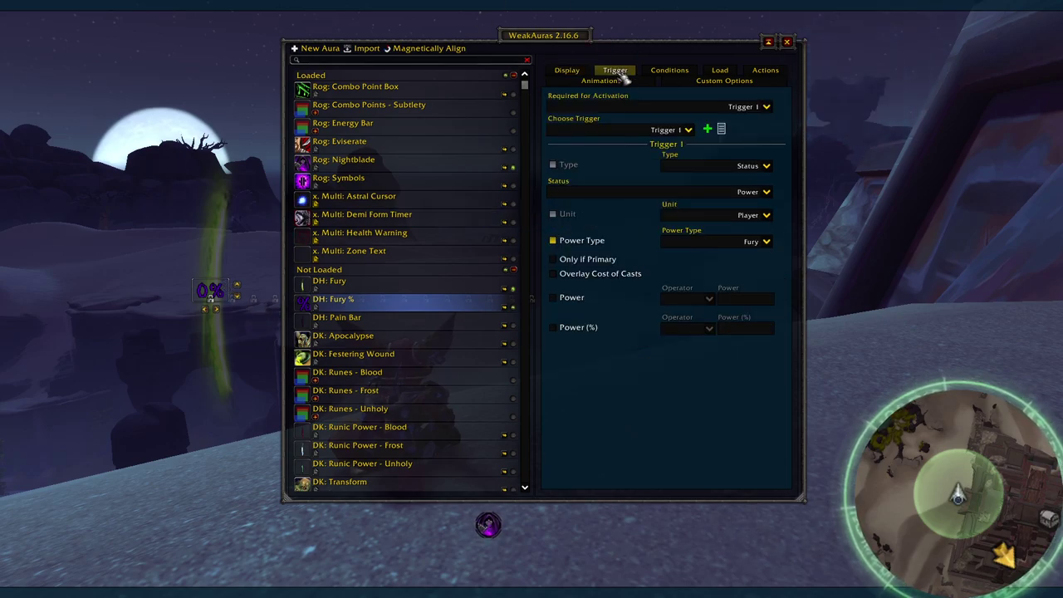
left_click(568, 70)
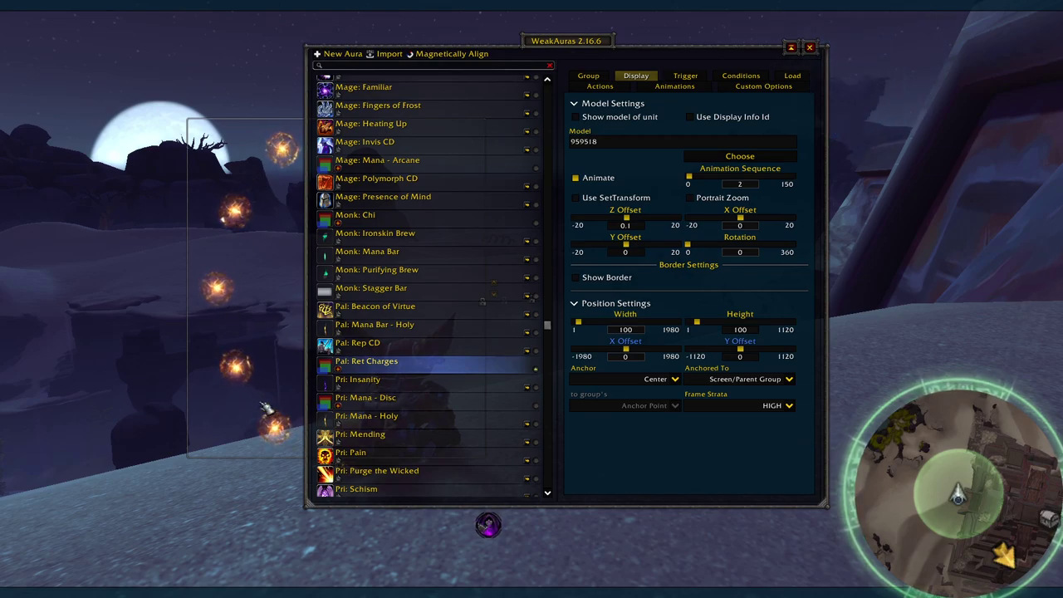
- View the list of new aura types, expand the Pal: Ret Charges group and open its Ret Power model aura
left_click(339, 53)
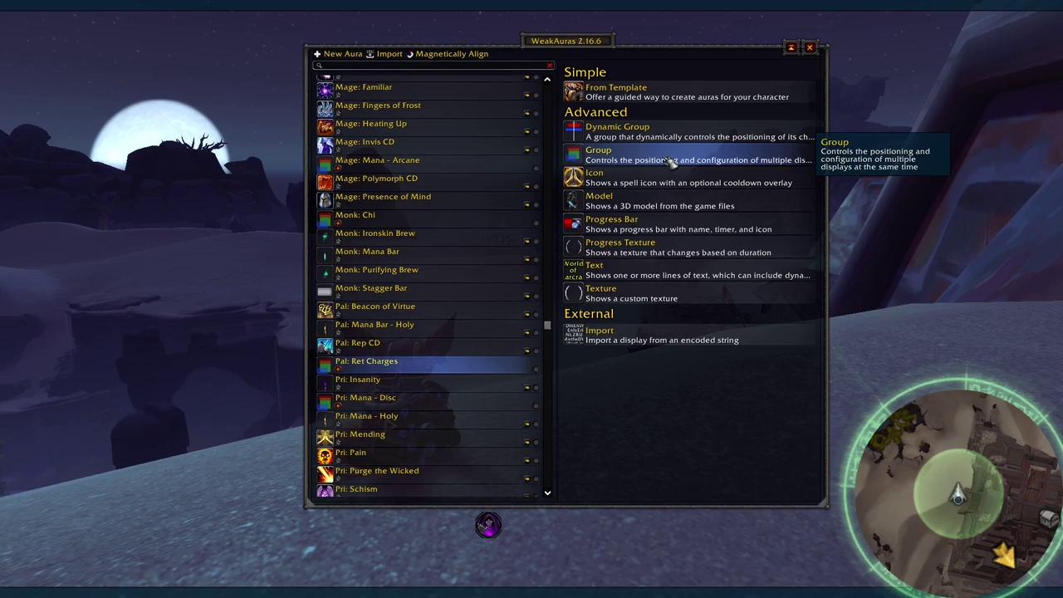
left_click(351, 371)
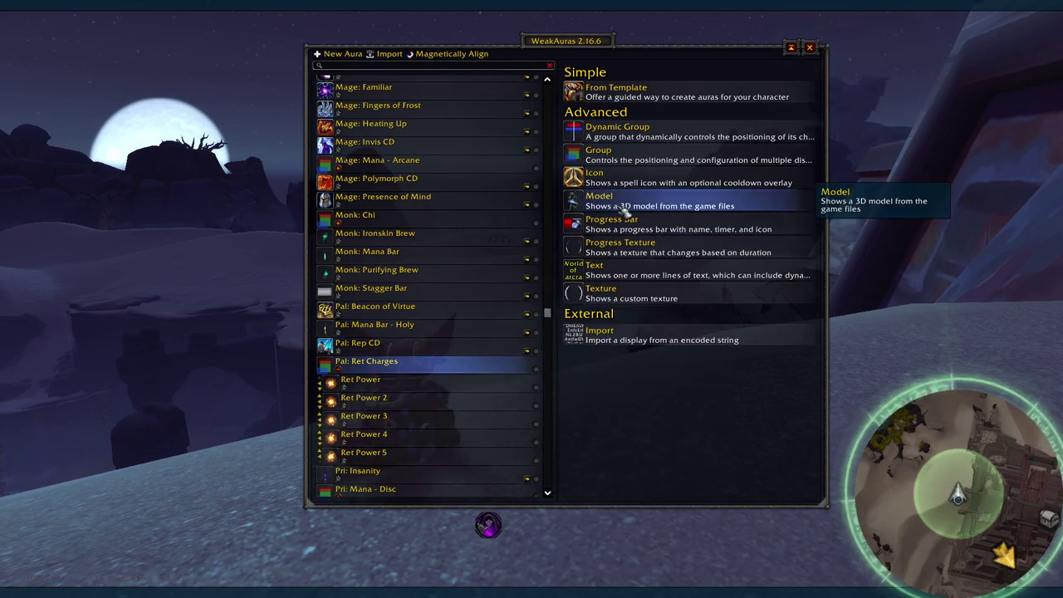
left_click(397, 389)
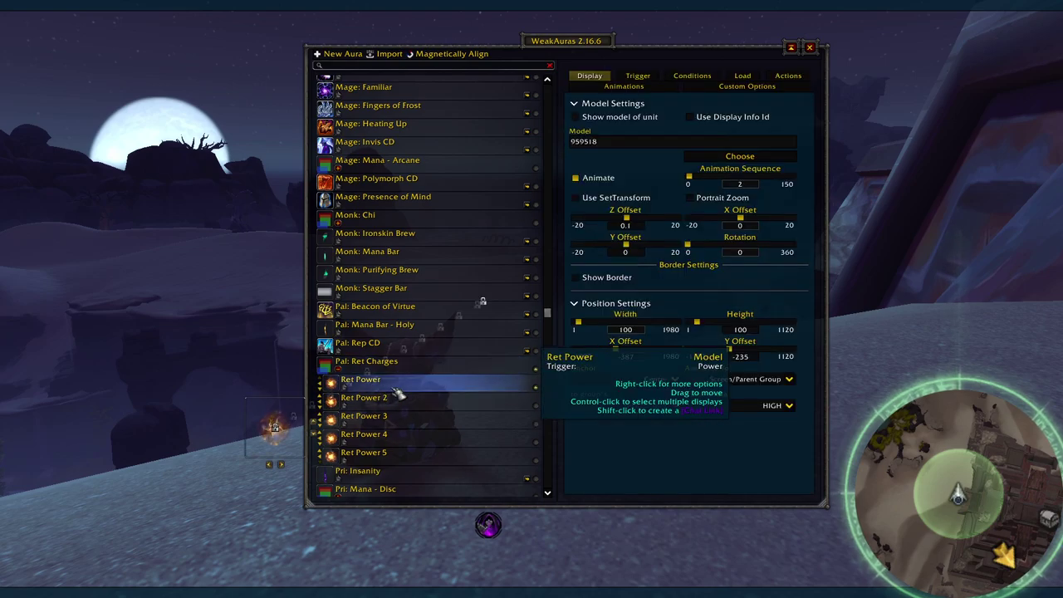
- Examine Ret Power's trigger settings, including the power type and operator options, keeping the operator at >=
left_click(638, 75)
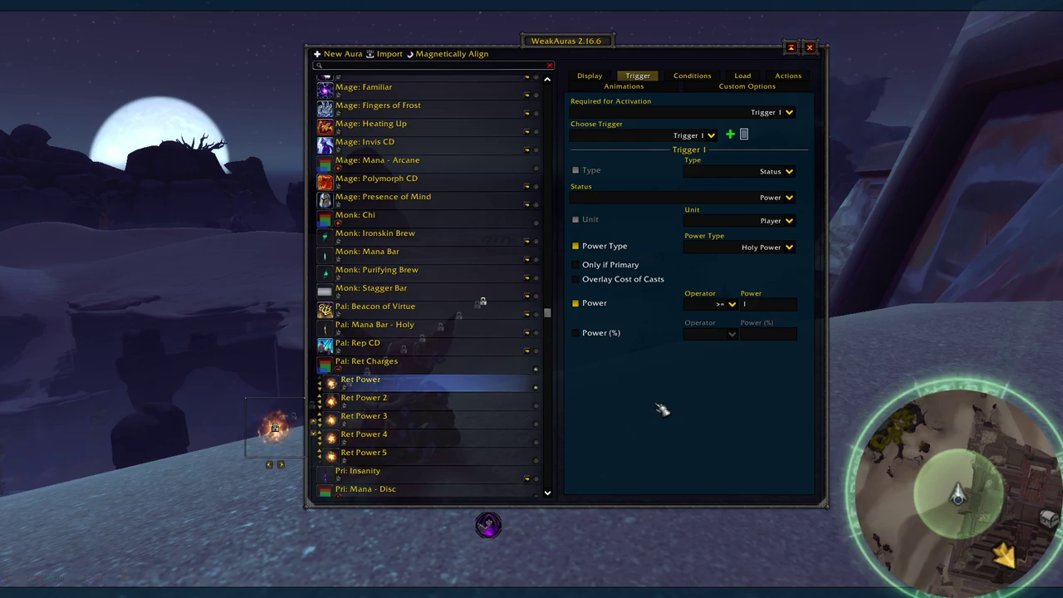
left_click(789, 247)
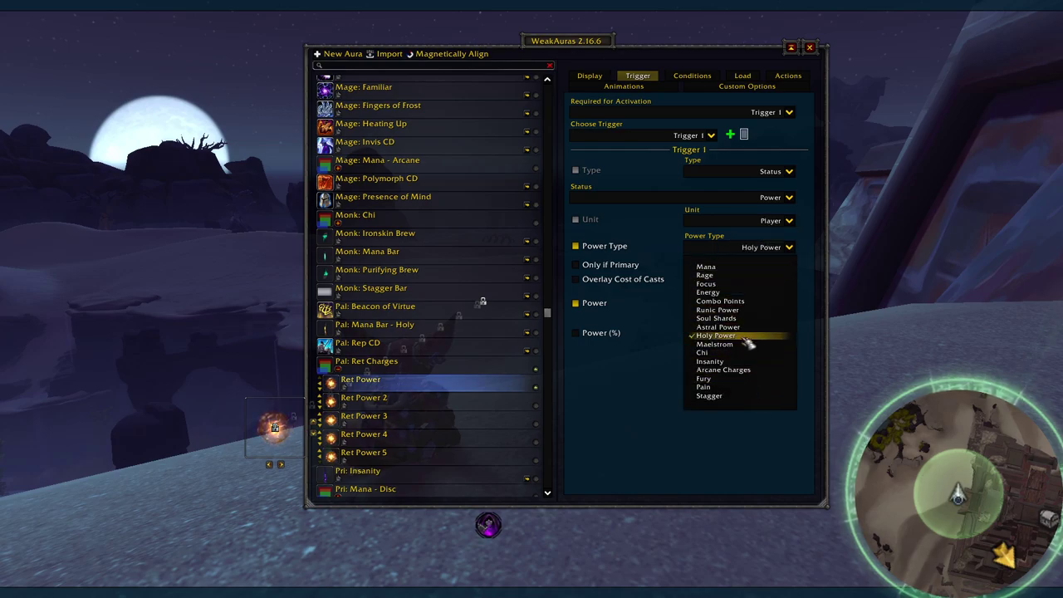
left_click(789, 248)
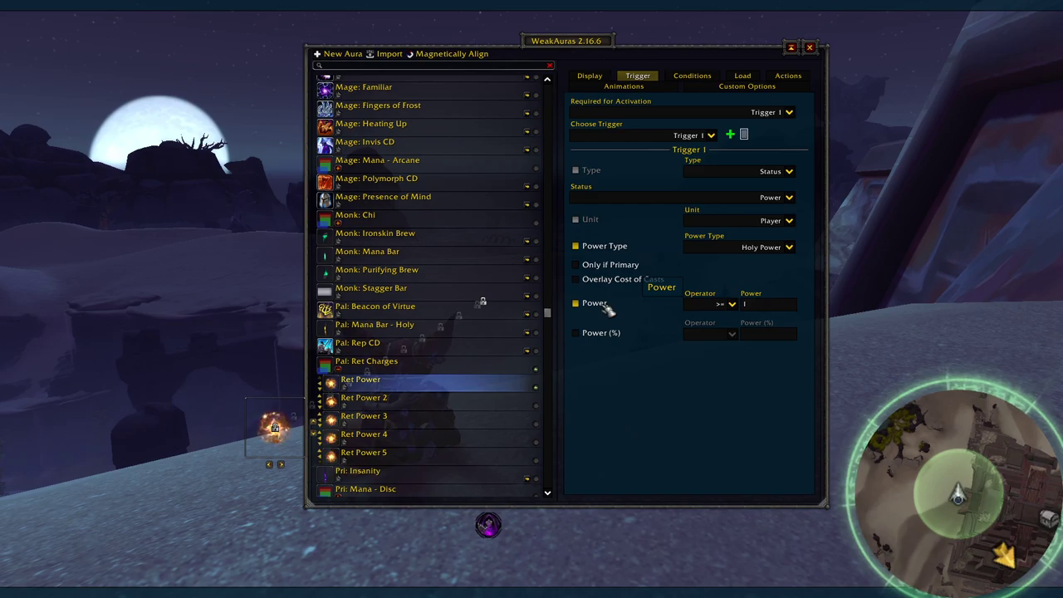
left_click(732, 305)
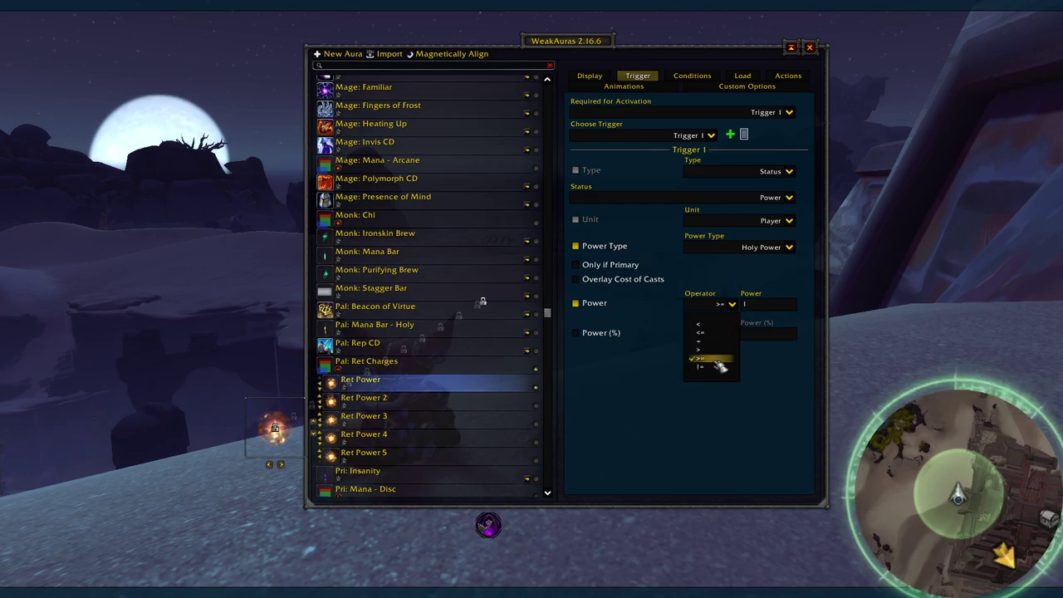
left_click(716, 363)
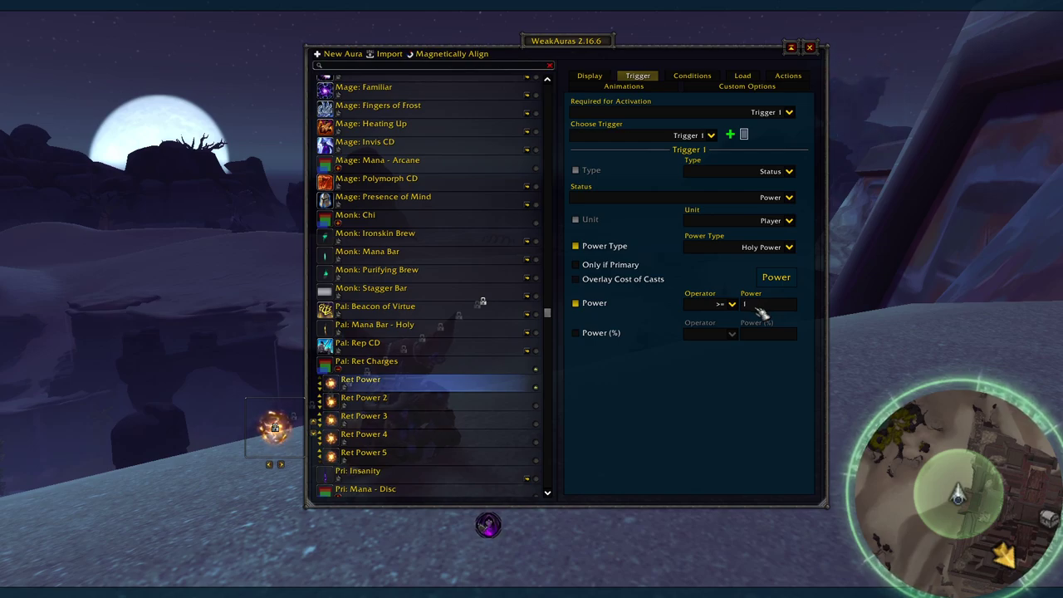
- Browse the spell and spells folders in Ret Power's model chooser and leave without changing the model
left_click(591, 76)
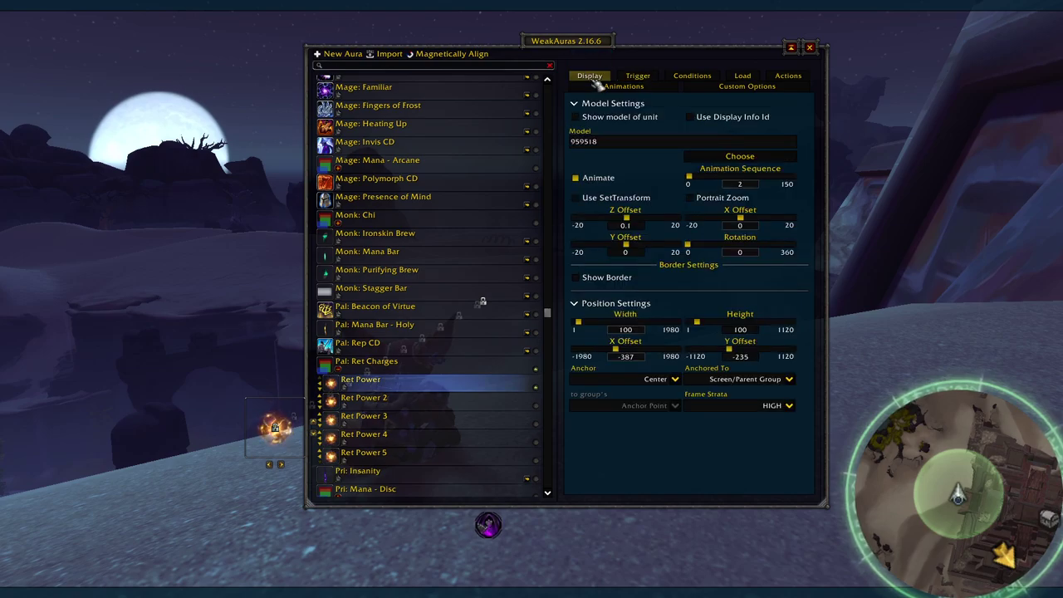
left_click(747, 157)
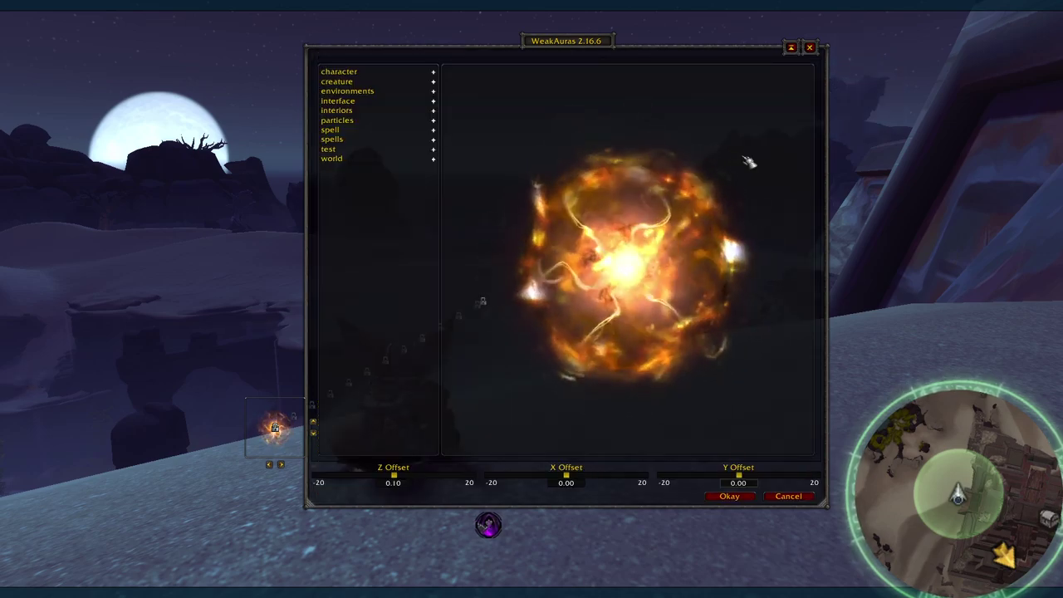
left_click(434, 130)
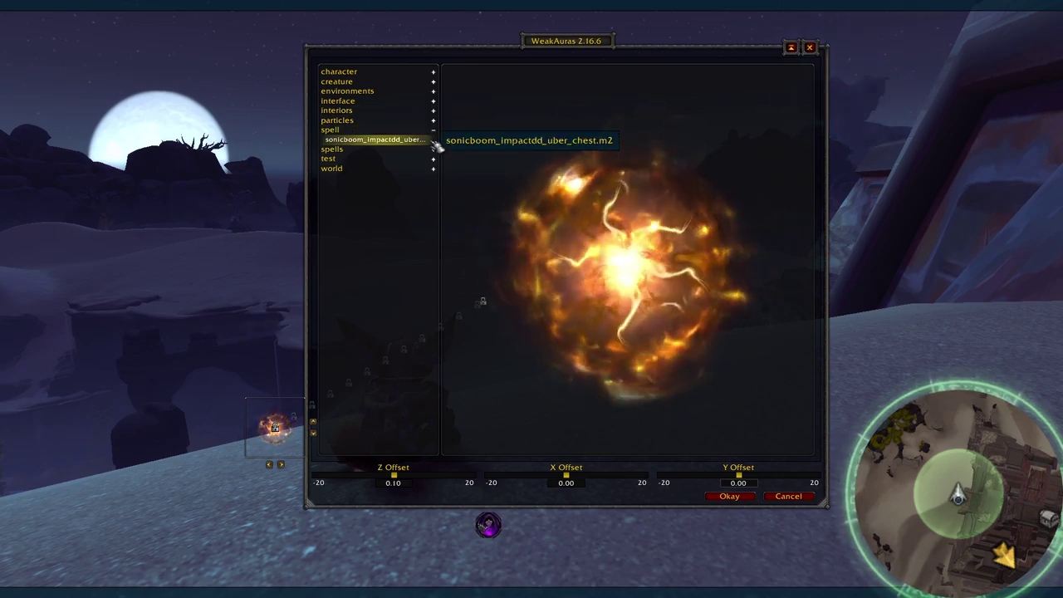
left_click(434, 133)
left_click(434, 139)
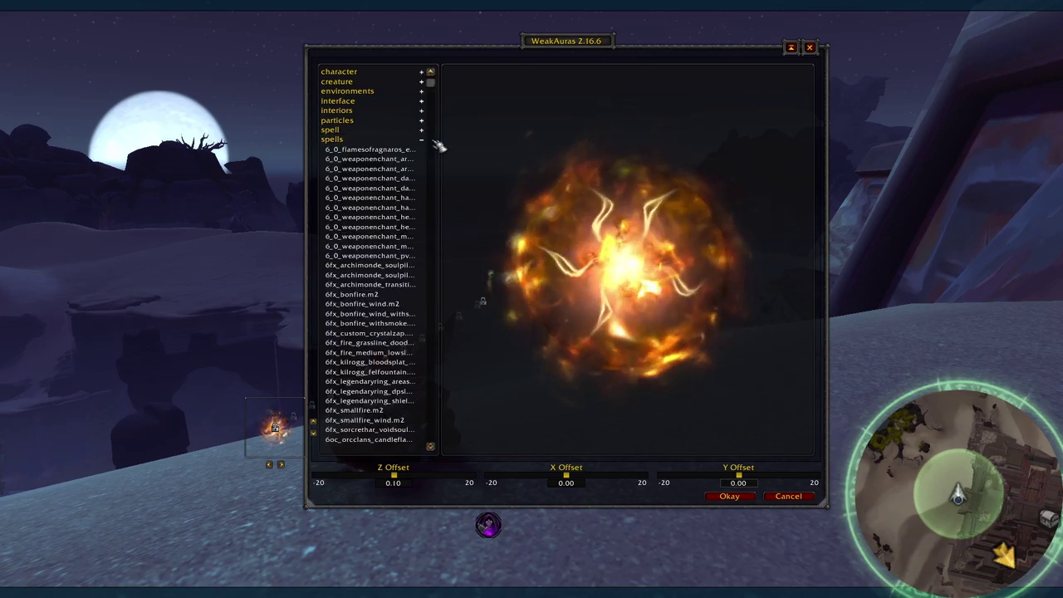
double_click(408, 201)
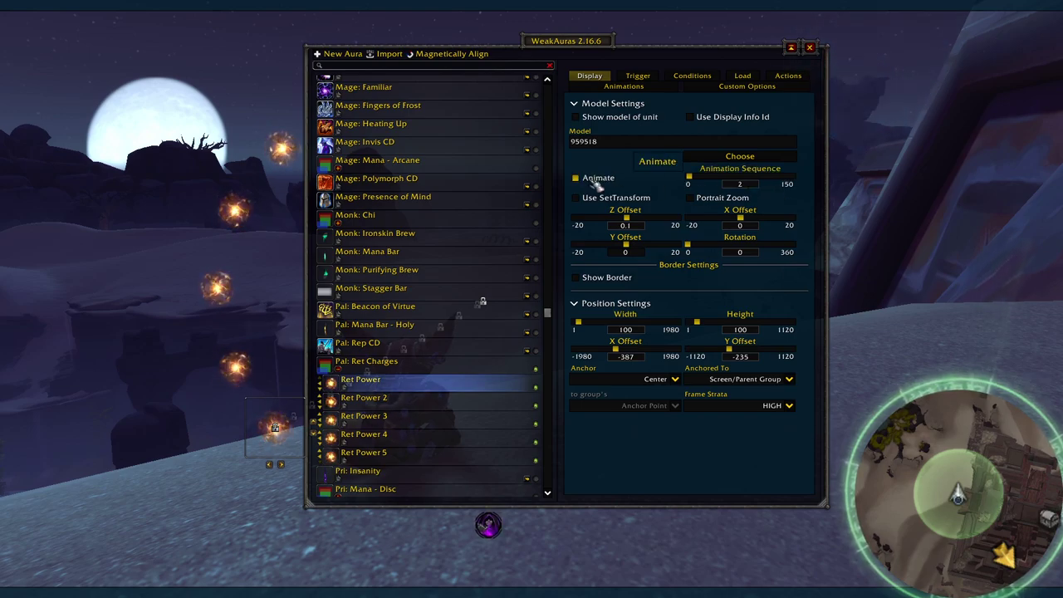
- Try animation sequence 120 on the Ret Power model and return it to 2
left_click(760, 181)
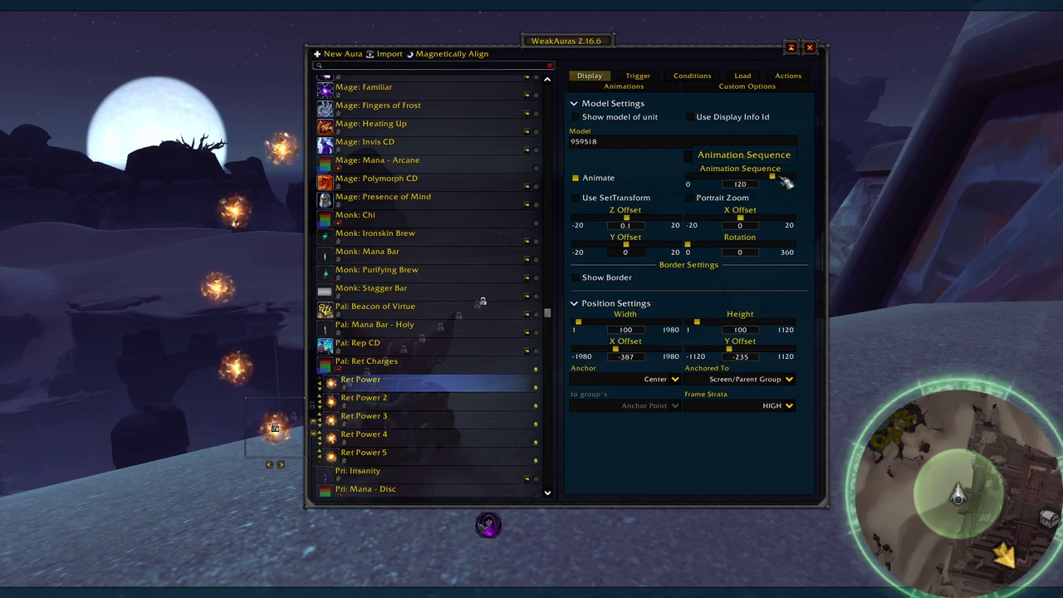
left_click_drag(769, 180, 692, 180)
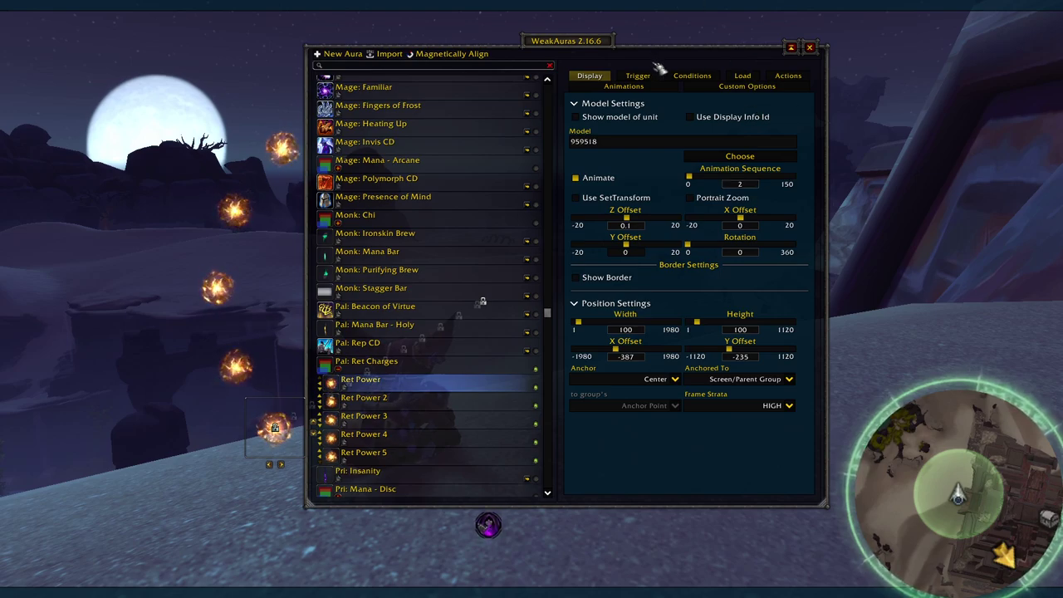
- Review Ret Power's load, actions and animations settings, and view the commands available for it, including Duplicate
left_click(749, 77)
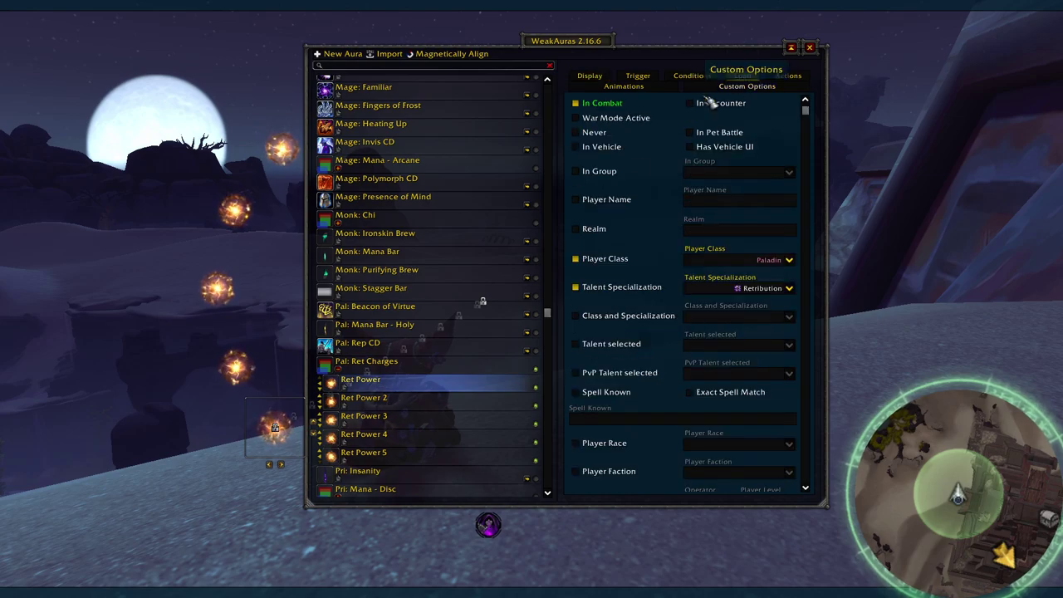
left_click(794, 76)
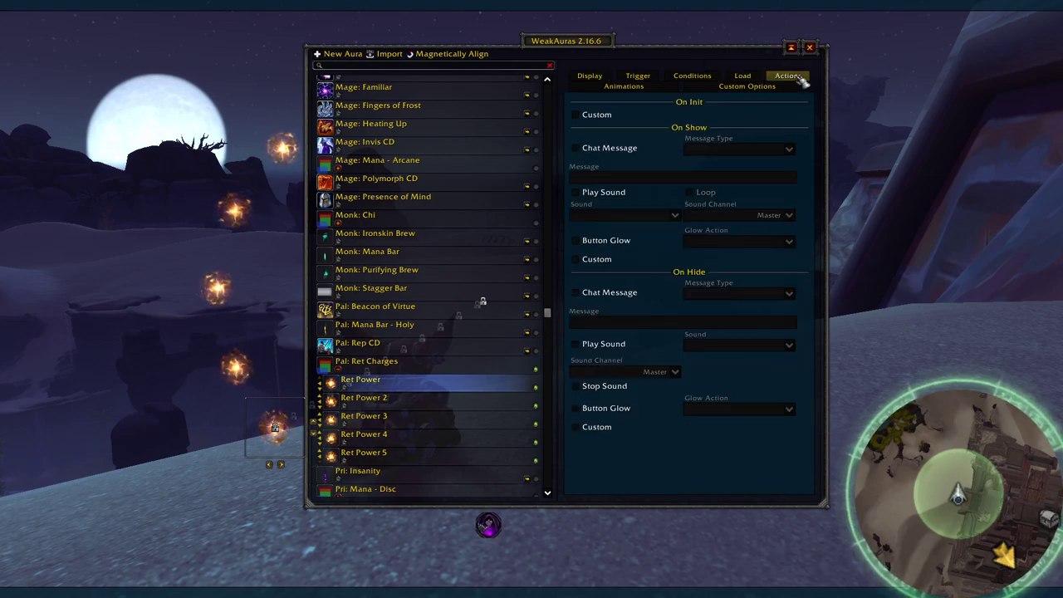
left_click(624, 87)
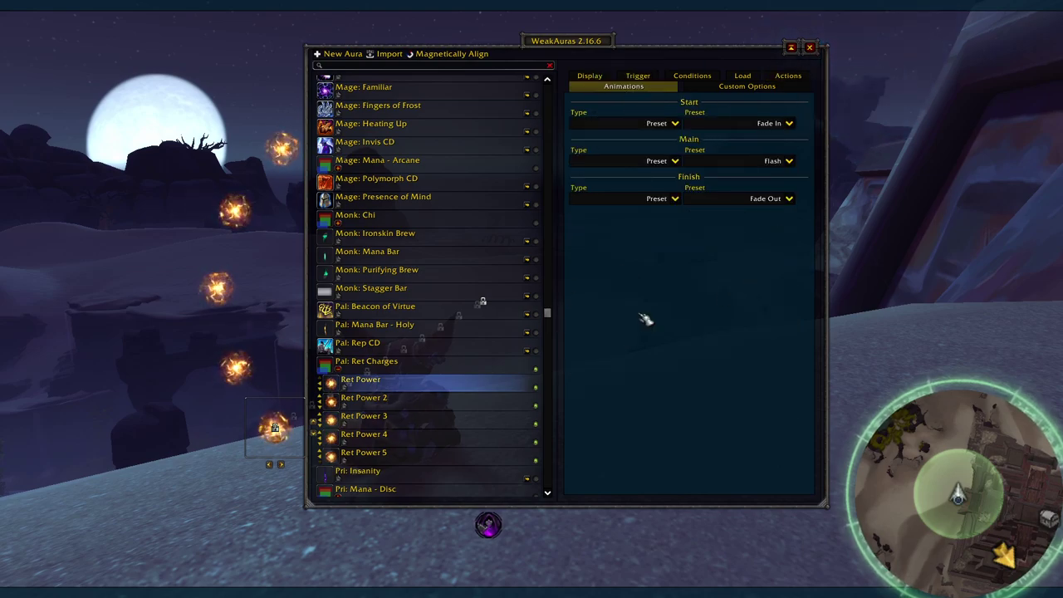
right_click(438, 386)
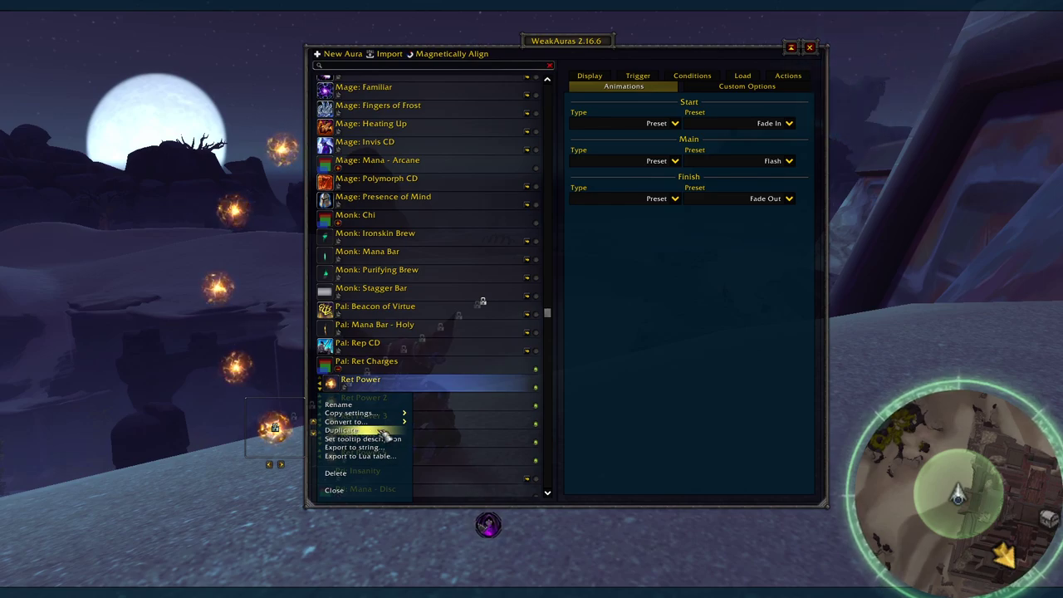
- Compare the Holy Power trigger values of Ret Power 2 through Ret Power 5, and collapse the Pal: Ret Charges group
left_click(451, 406)
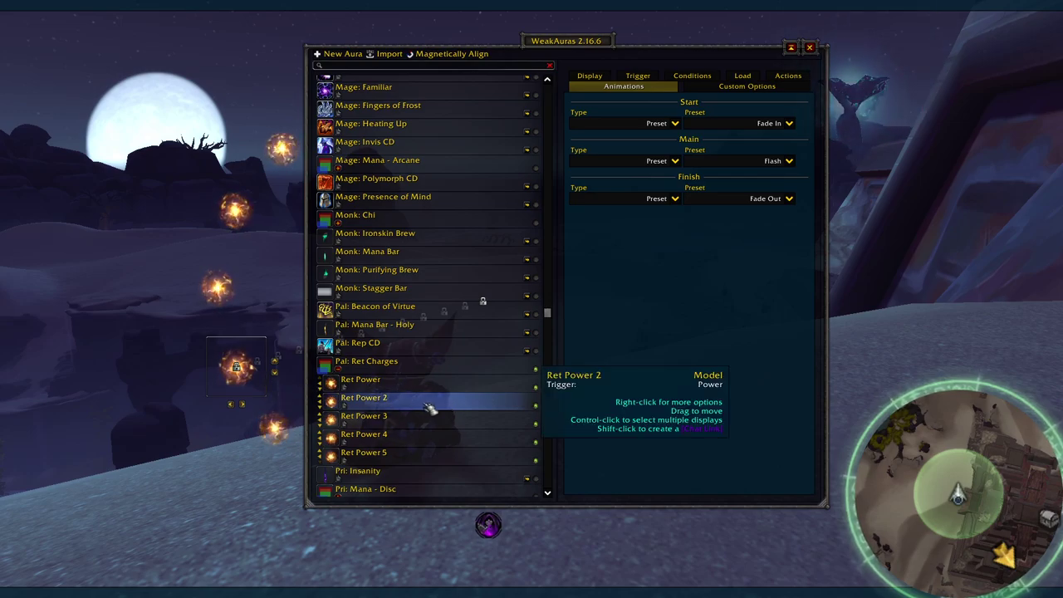
left_click(638, 76)
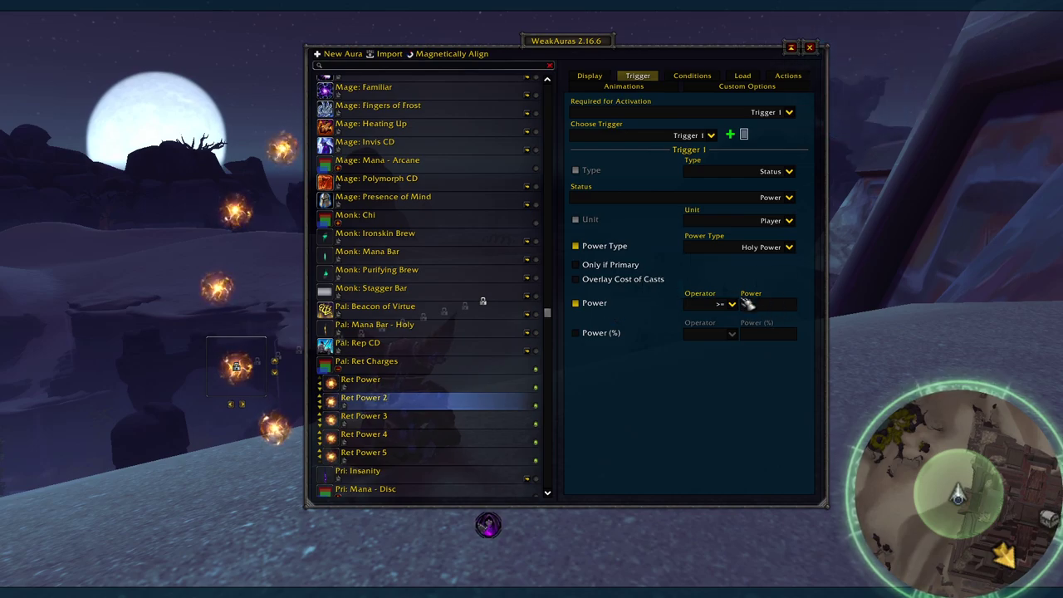
left_click(399, 417)
left_click(402, 434)
left_click(404, 453)
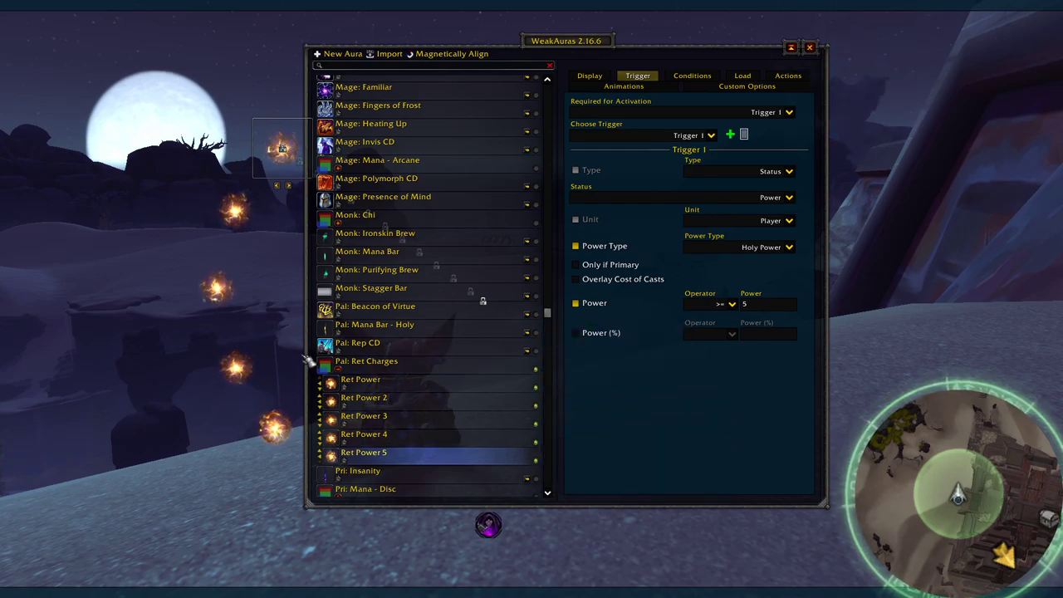
left_click(368, 366)
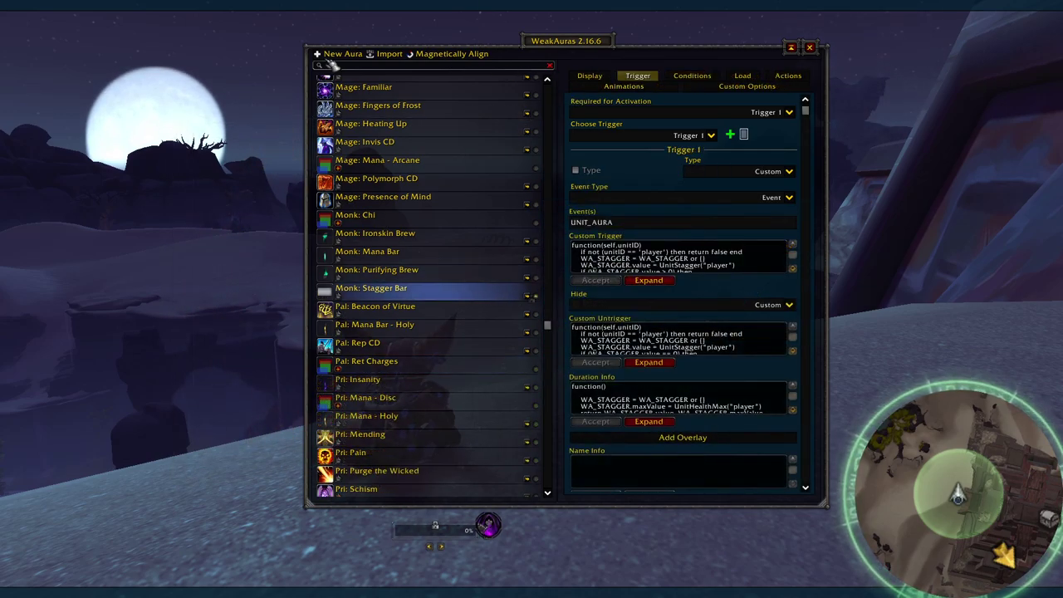
- View the new aura types again, reopen Monk: Stagger Bar and examine its custom trigger and Duration Info code
left_click(331, 58)
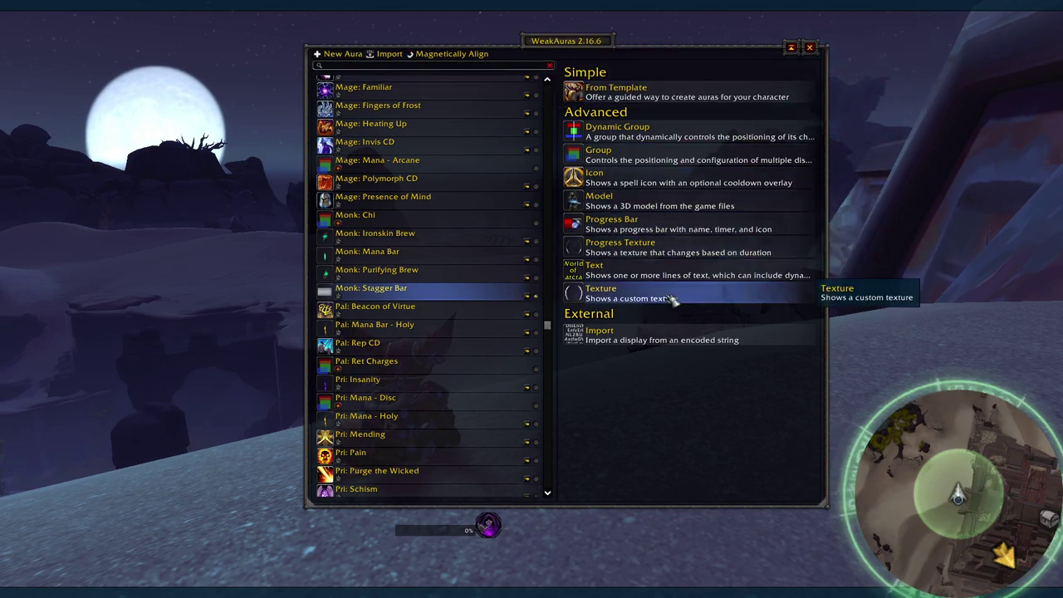
left_click(470, 290)
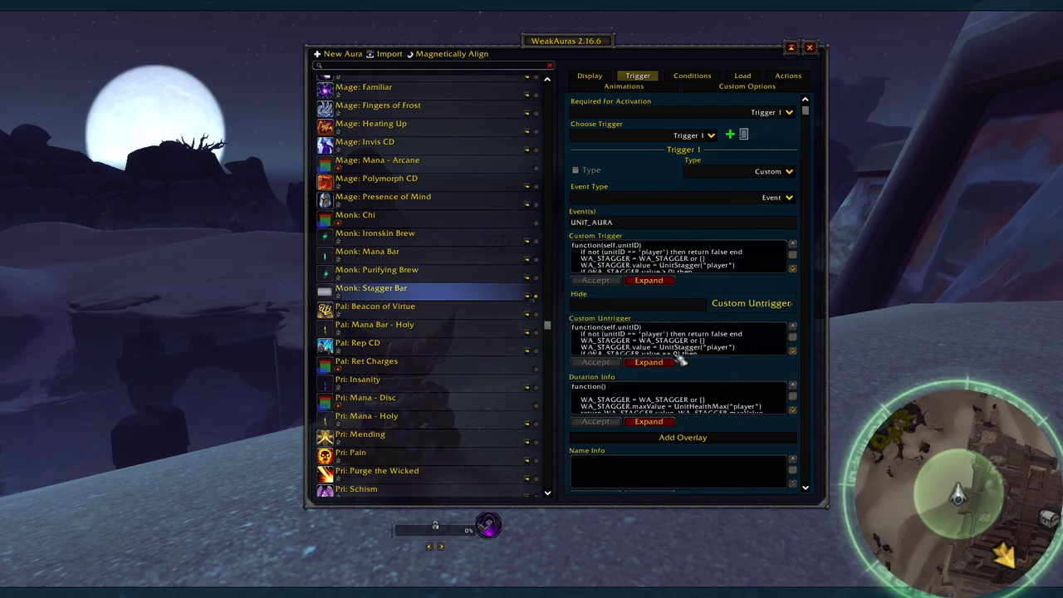
scroll(688, 401, "down", 1)
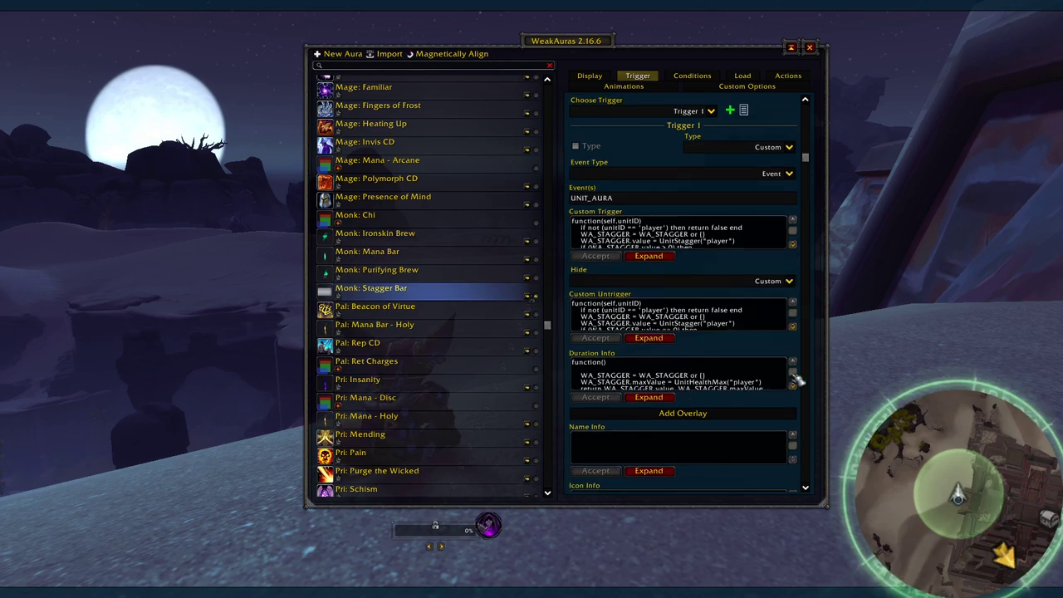
left_click(794, 385)
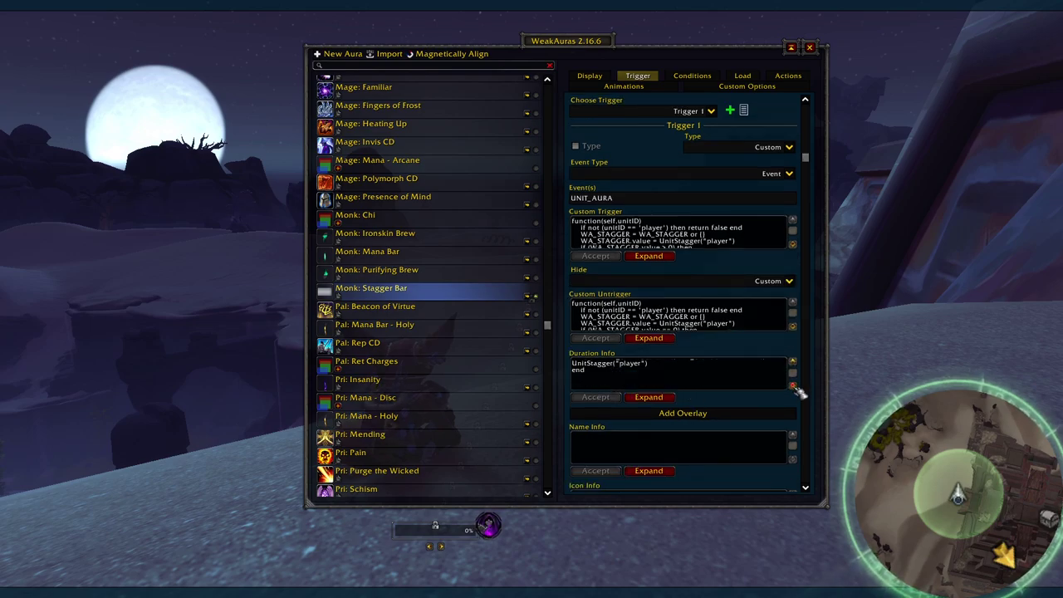
left_click(793, 364)
left_click(793, 364)
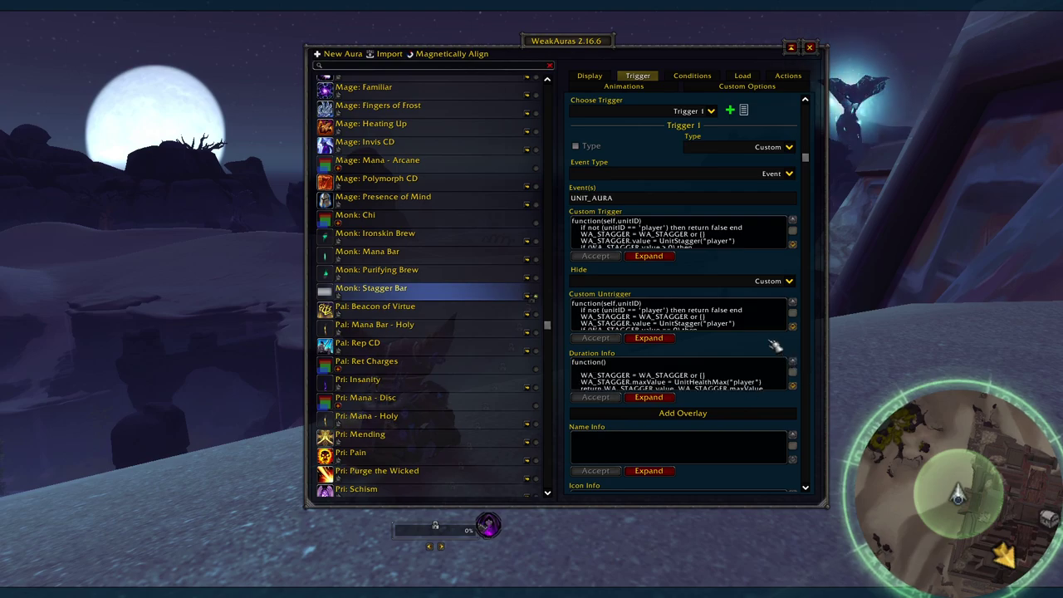
- View the x. Multi: Pet Health and x. Multi: XP Tracker groups, and expand XP Tracker to show its child auras
scroll(475, 362, "down", 10)
left_click(475, 357)
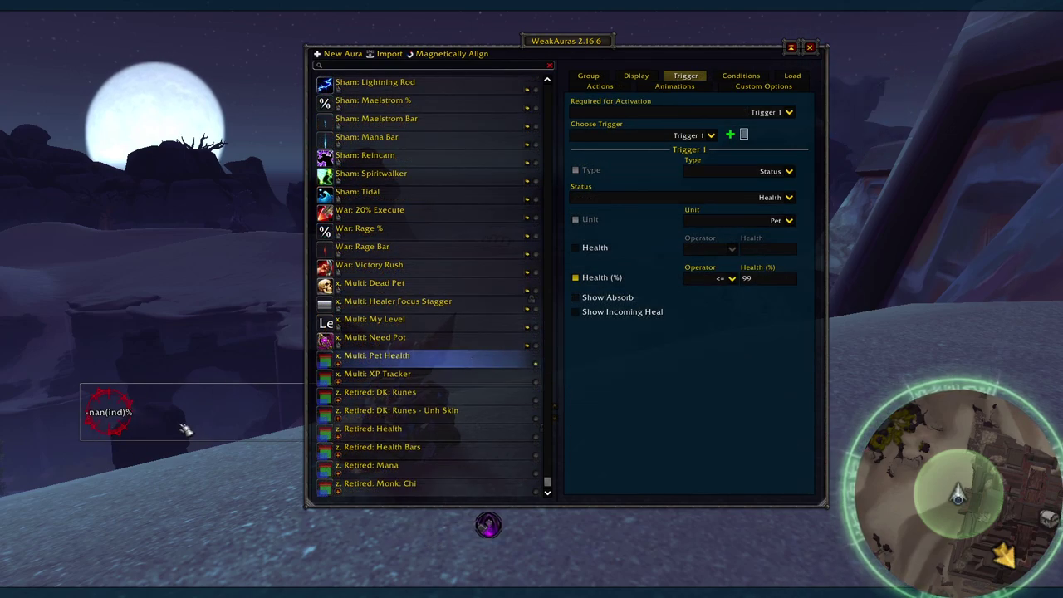
left_click(383, 374)
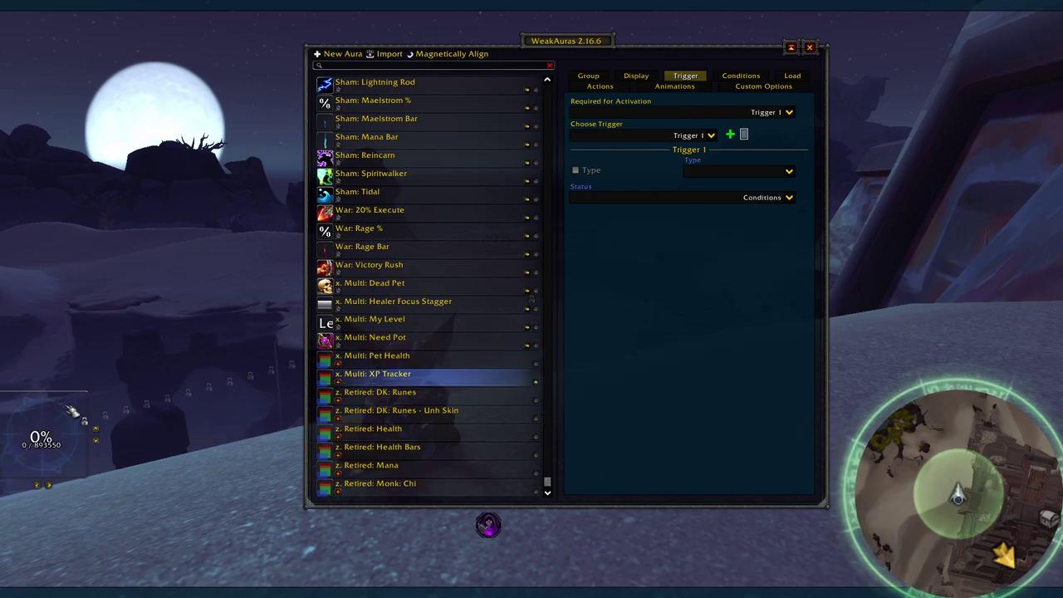
left_click(350, 391)
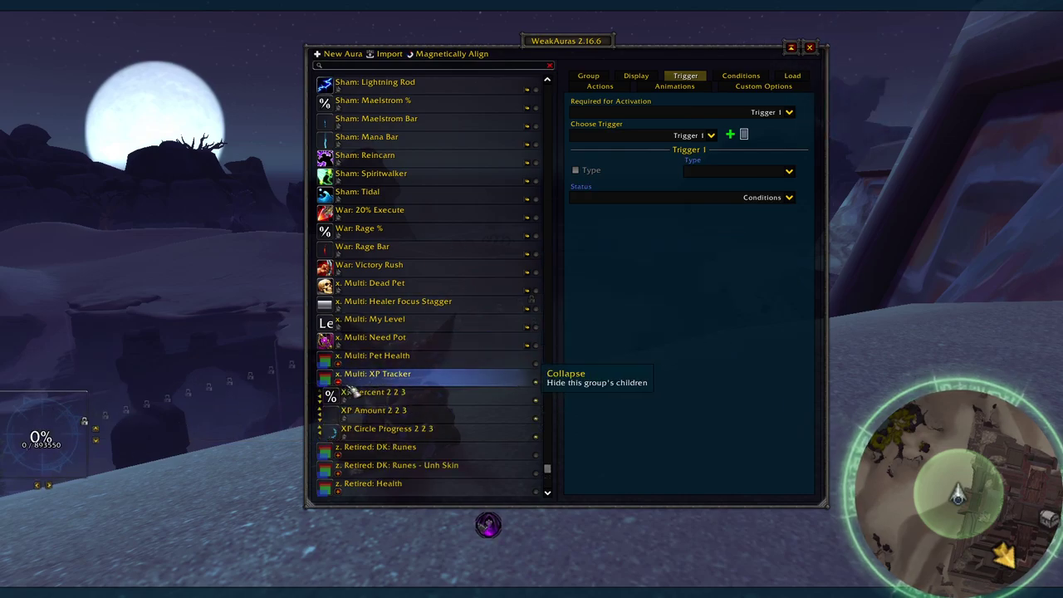
- Open the XP Circle Progress 2 2 3 aura and examine its custom trigger, untrigger and Duration Info code
left_click(414, 429)
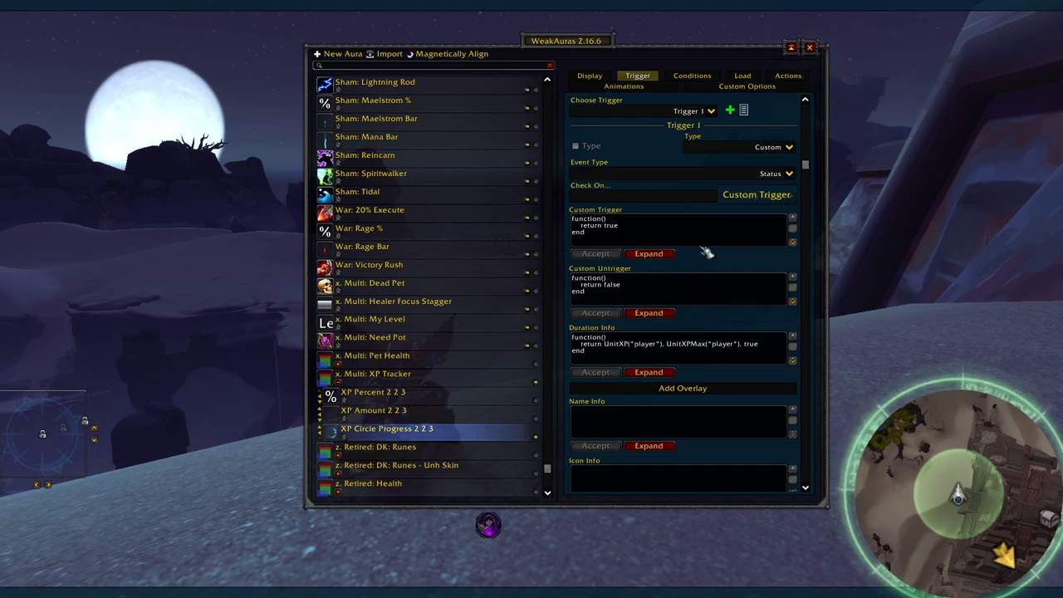
- Open x. Multi: Astral Cursor and review its model display settings, its Anchored To options including Mouse Cursor, and its health trigger
scroll(490, 207, "up", 15)
left_click(469, 209)
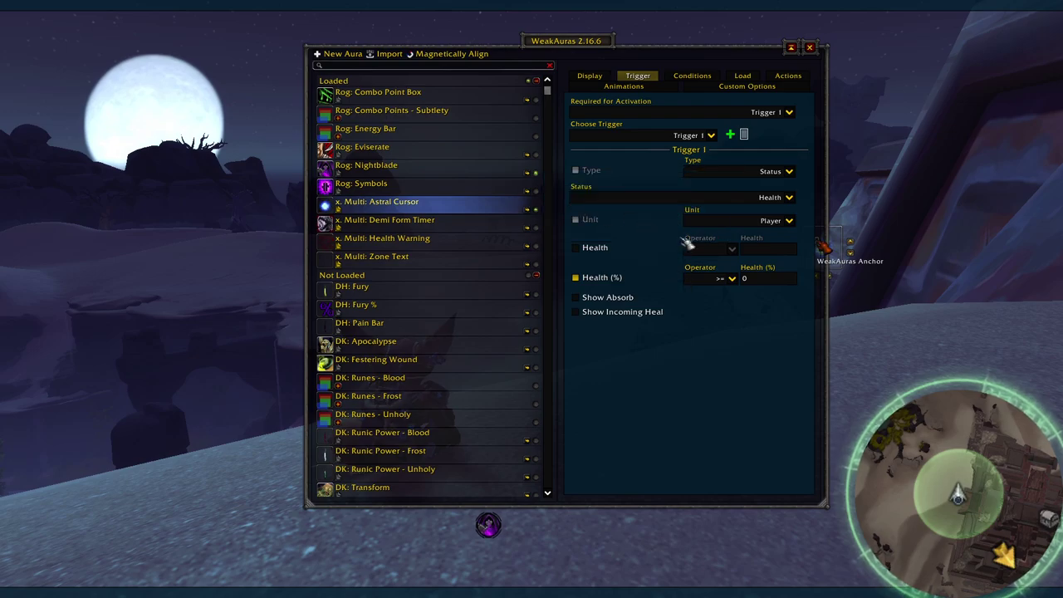
left_click(590, 78)
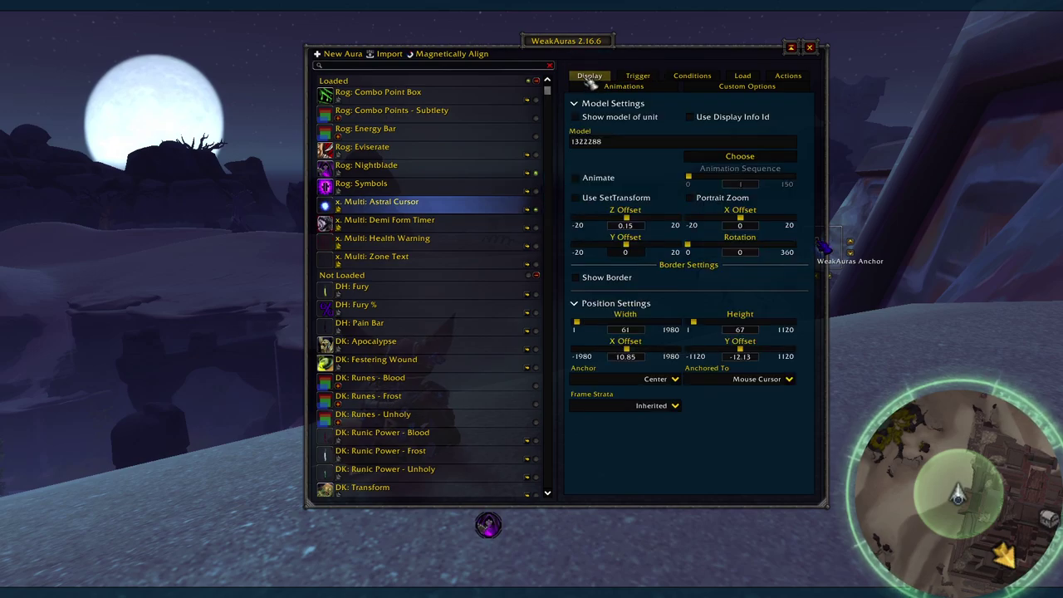
left_click(763, 379)
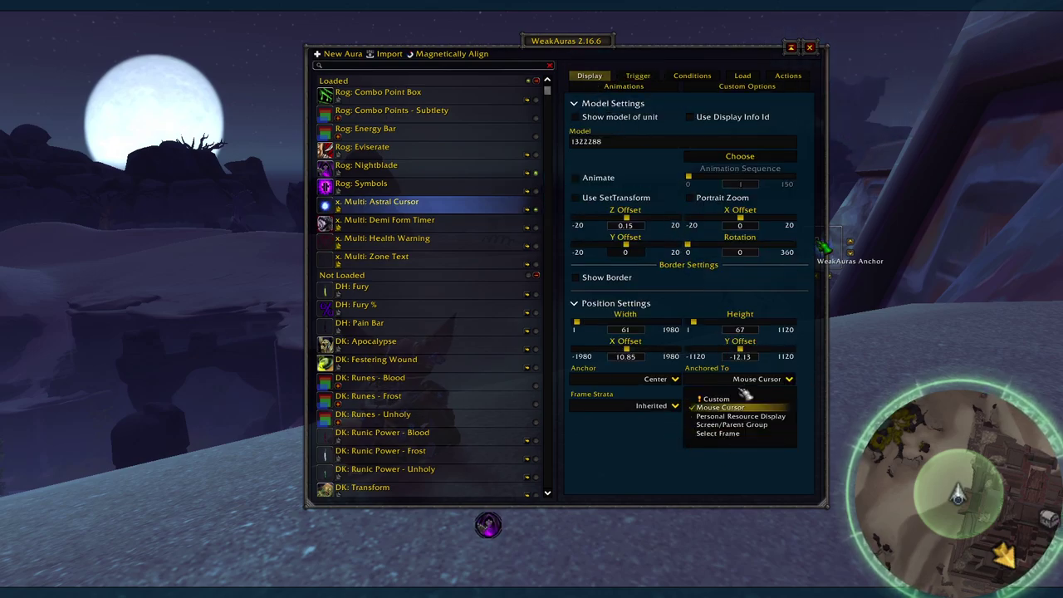
left_click(721, 408)
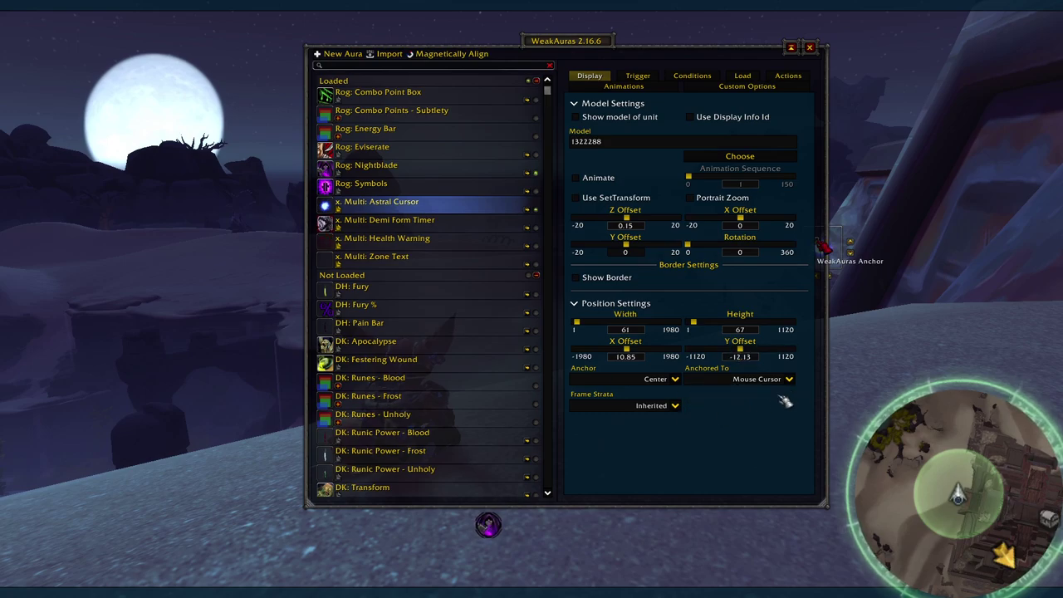
left_click(639, 75)
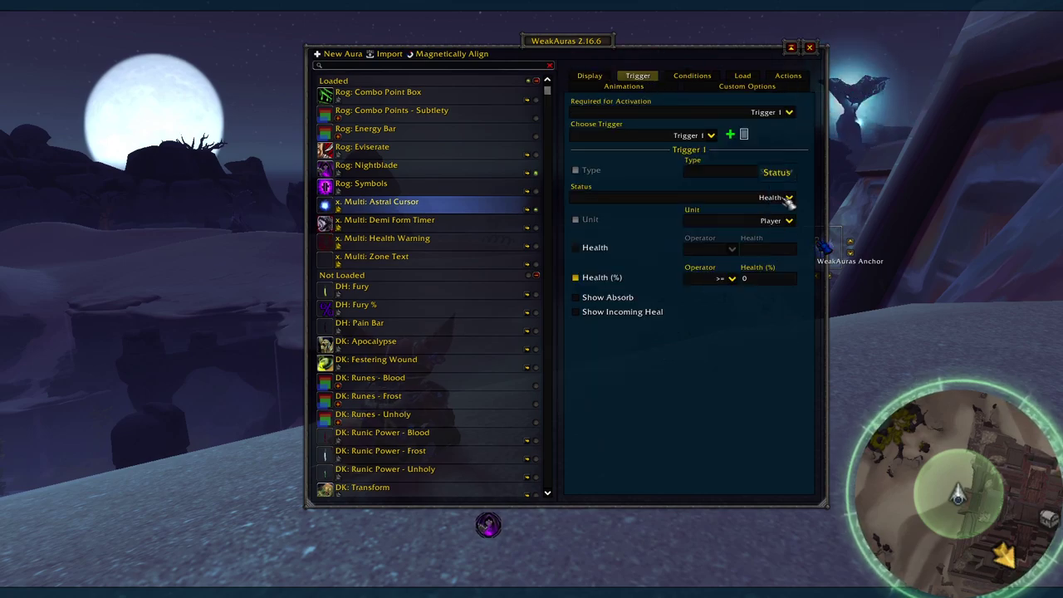